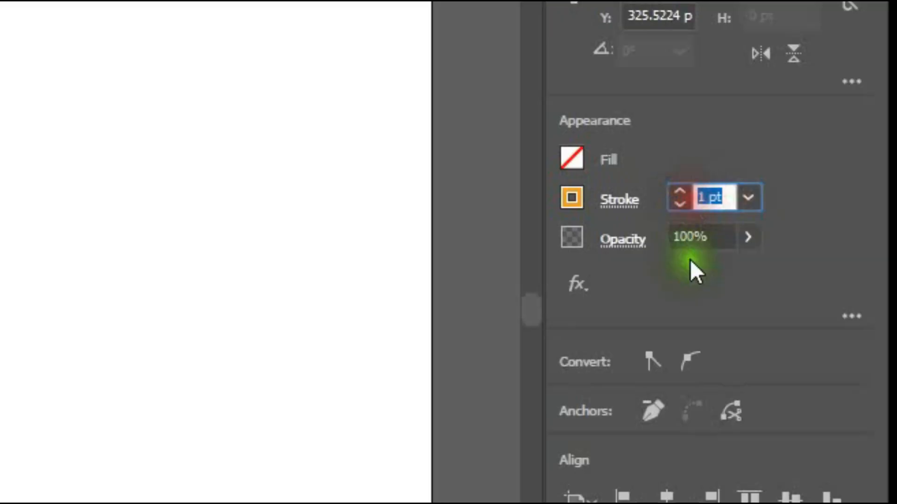
Step: Set the roof path's stroke weight to 30 pt and apply the triangular width profile that tapers toward the lower-right end
type("30")
key("Return")
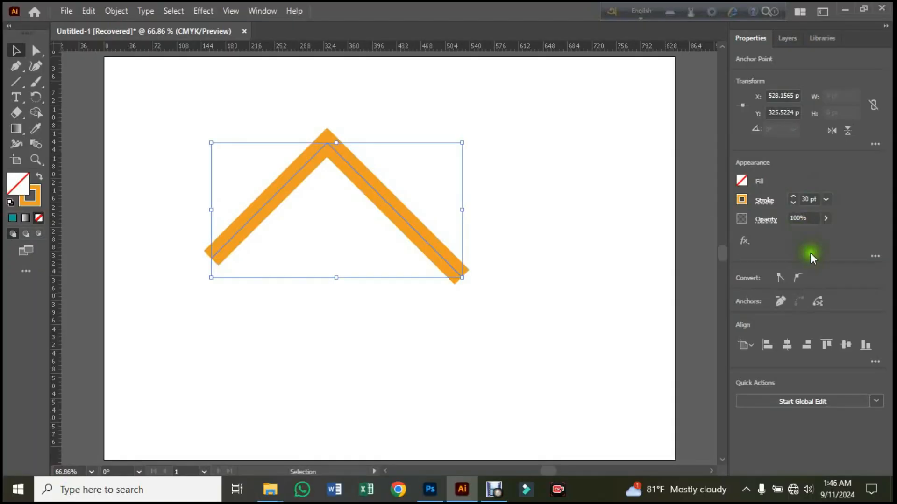
left_click(764, 201)
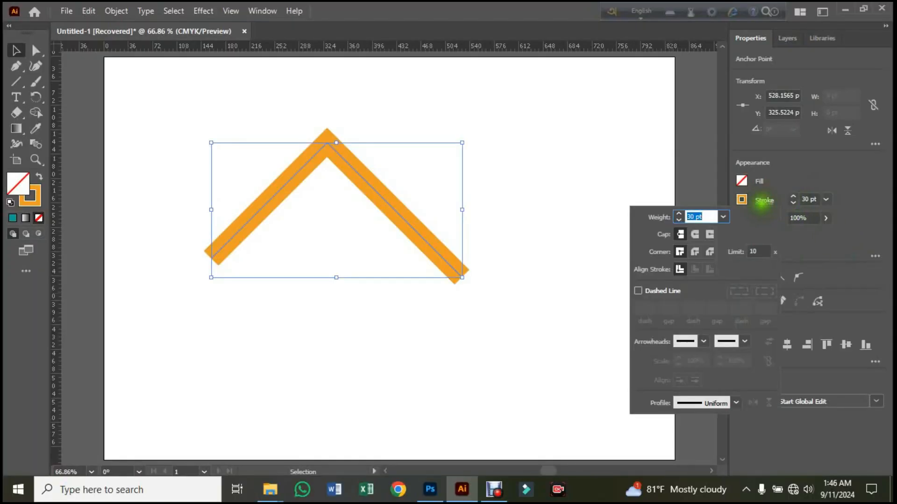
left_click(735, 403)
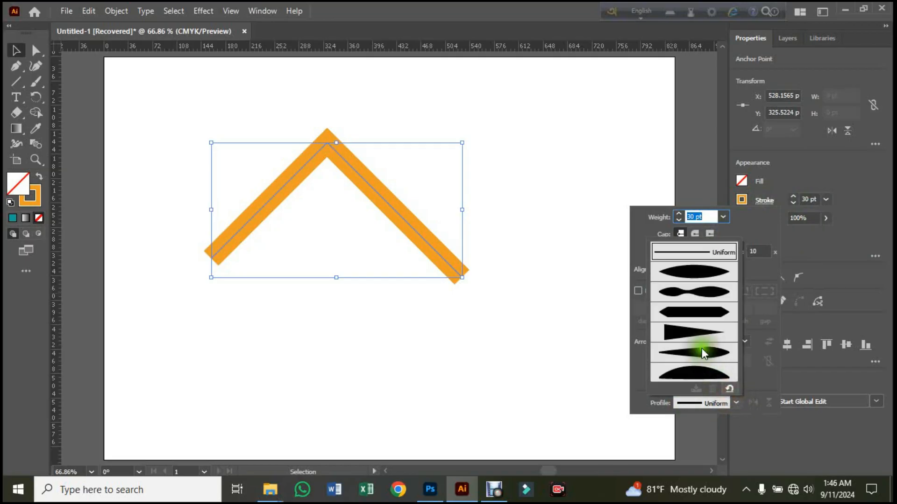
left_click(688, 335)
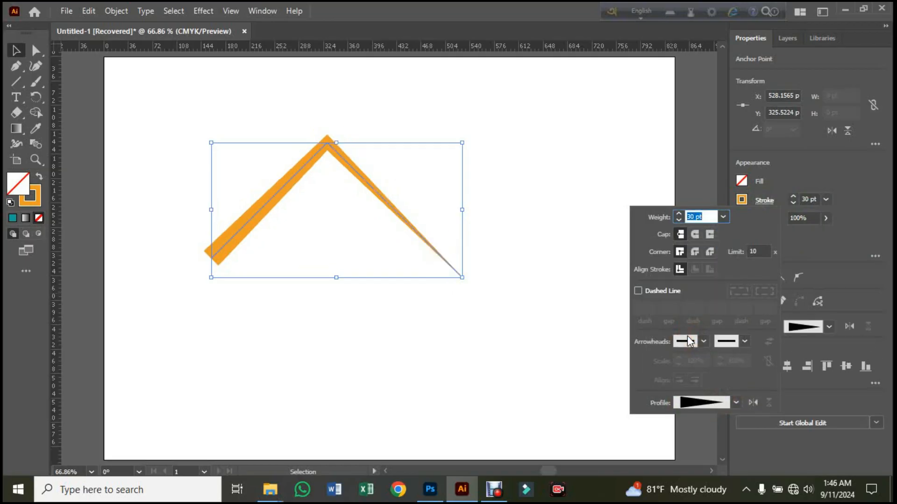
left_click(684, 102)
left_click(506, 155)
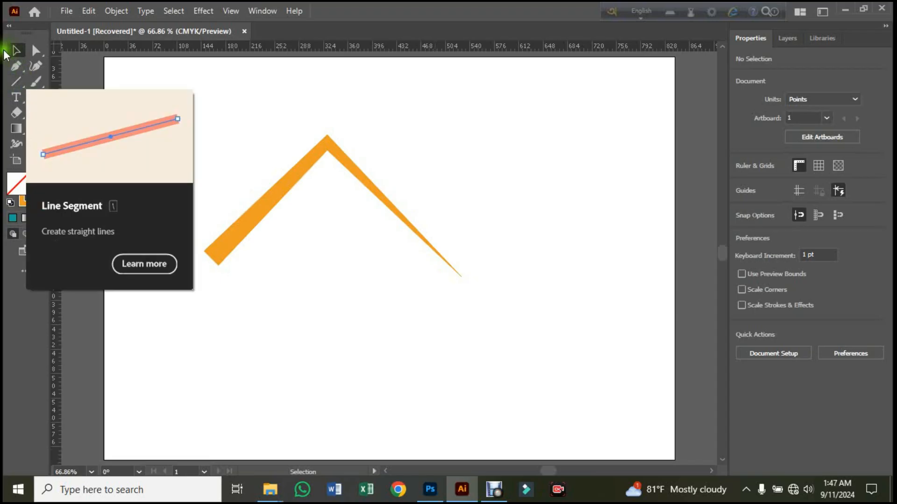
Step: Draw a small closed four-sided chimney outline with the Pen tool on the roof's right slope, then deselect it
left_click(16, 65)
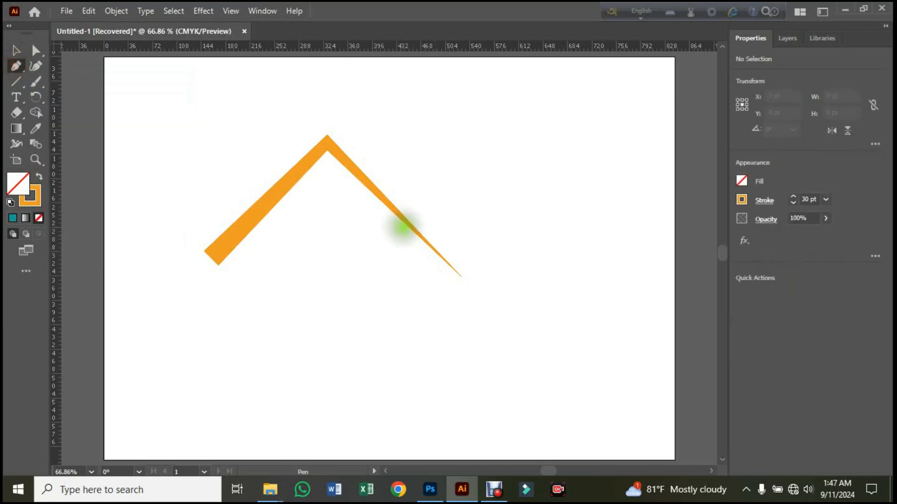
mouse_move(400, 216)
left_mouse_down()
mouse_move(406, 195)
mouse_move(414, 226)
mouse_move(401, 217)
left_mouse_up()
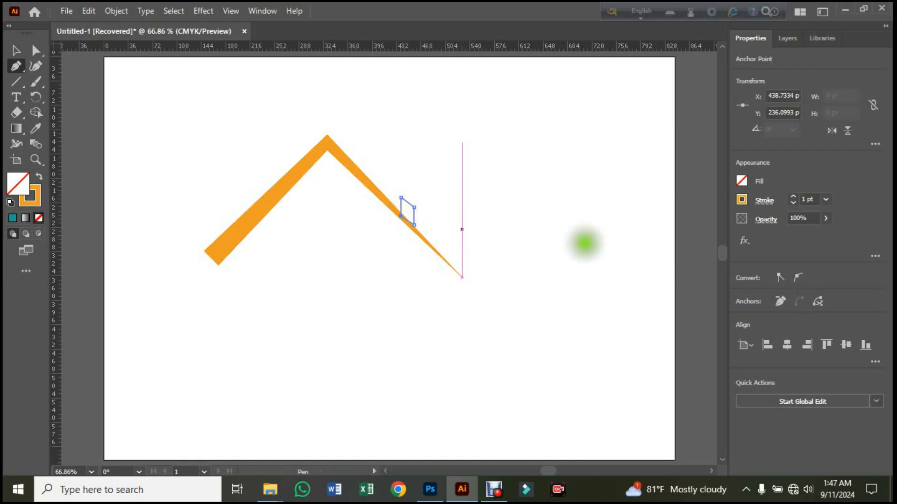
key("ctrl")
left_click(16, 50)
left_click(110, 80)
Step: Draw a square of about 123 pt beside the roof and cross its centre with vertical and horizontal lines about 312 and 212 pt long
key("m")
left_click_drag(507, 154, 591, 237)
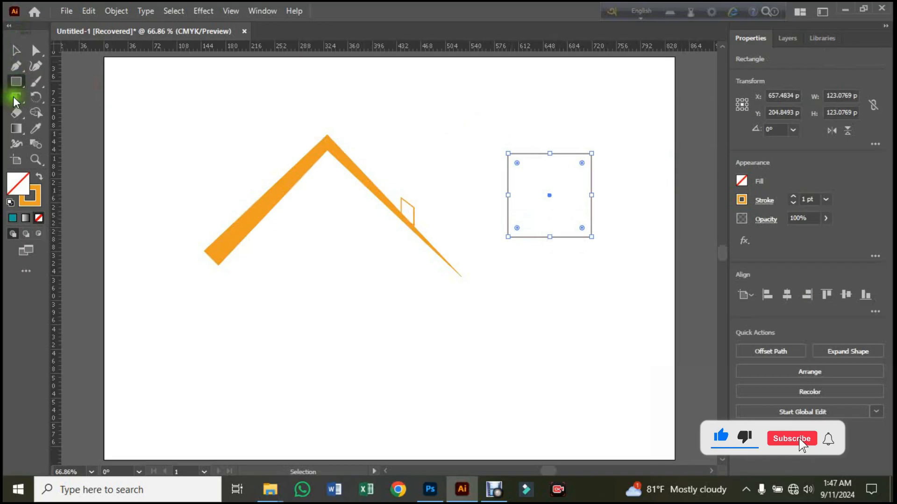
left_click_drag(16, 83, 61, 144)
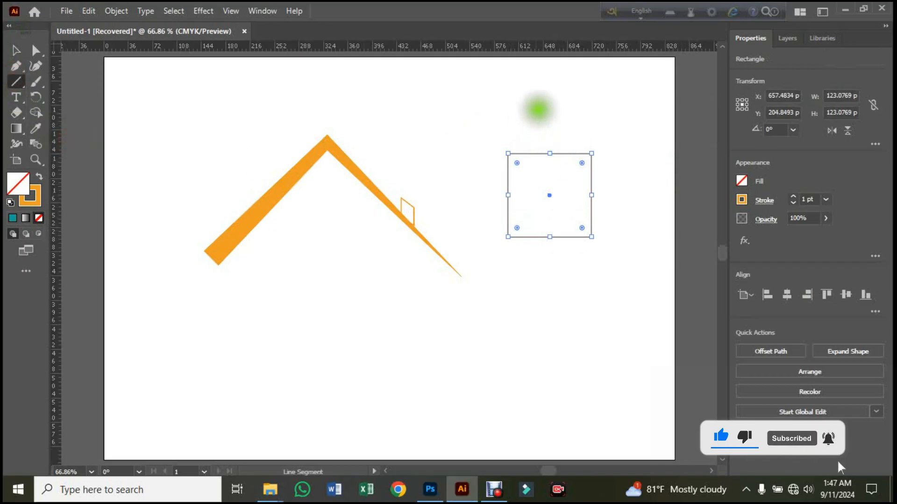
left_click_drag(549, 88, 550, 299)
left_click_drag(400, 198, 617, 195)
Step: Offset the two crossing lines by 3 pt with mitered joins
left_click(14, 53)
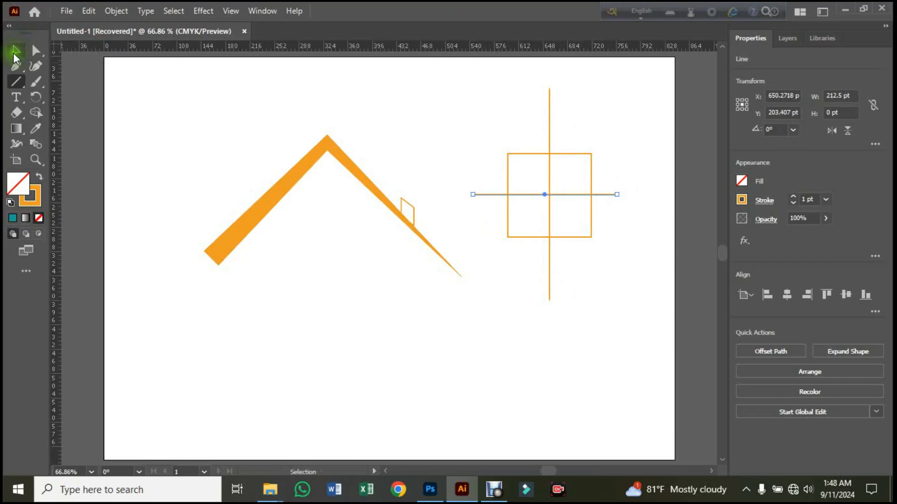
left_click_drag(486, 134, 593, 260)
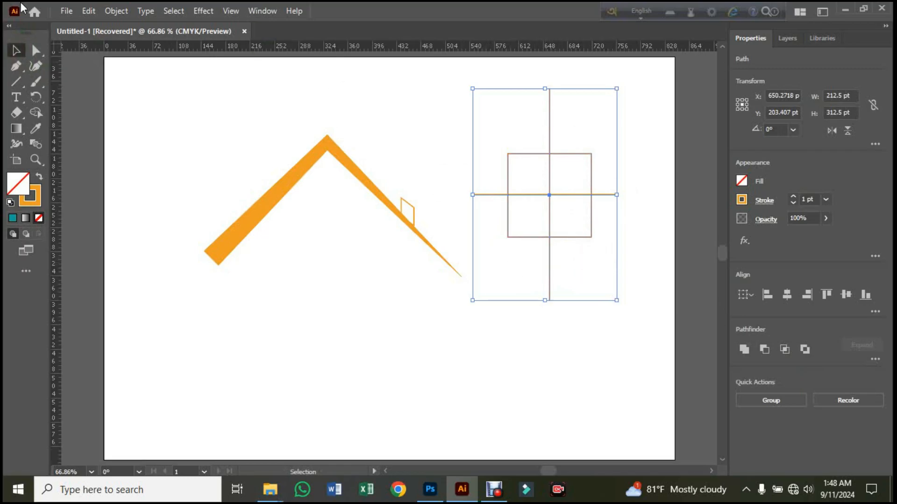
left_click(622, 126)
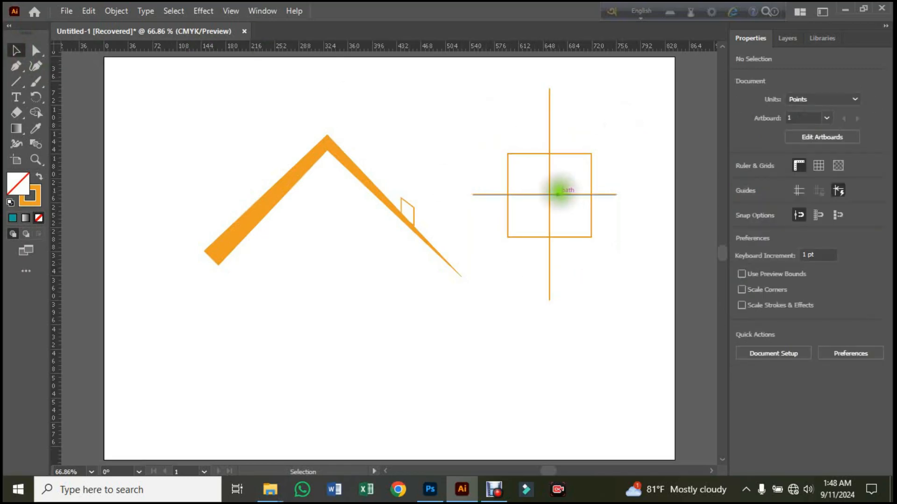
left_click(559, 193)
left_click(548, 119, "shift")
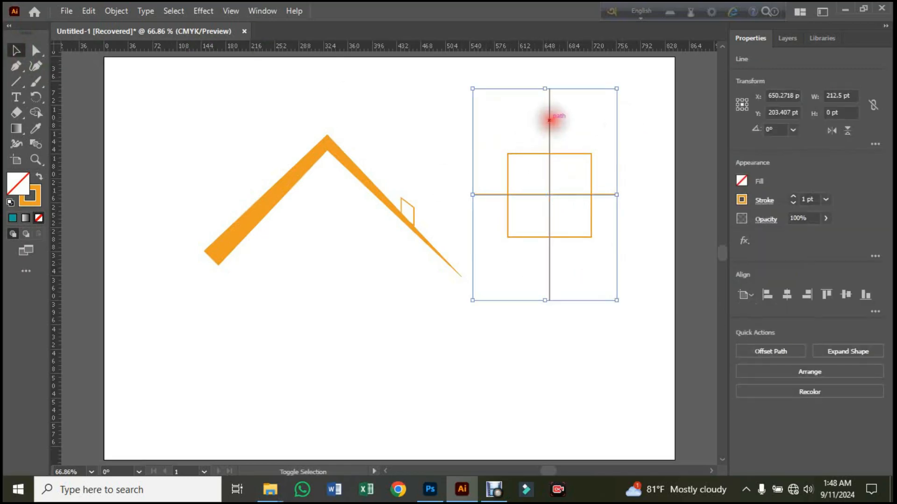
left_click(115, 10)
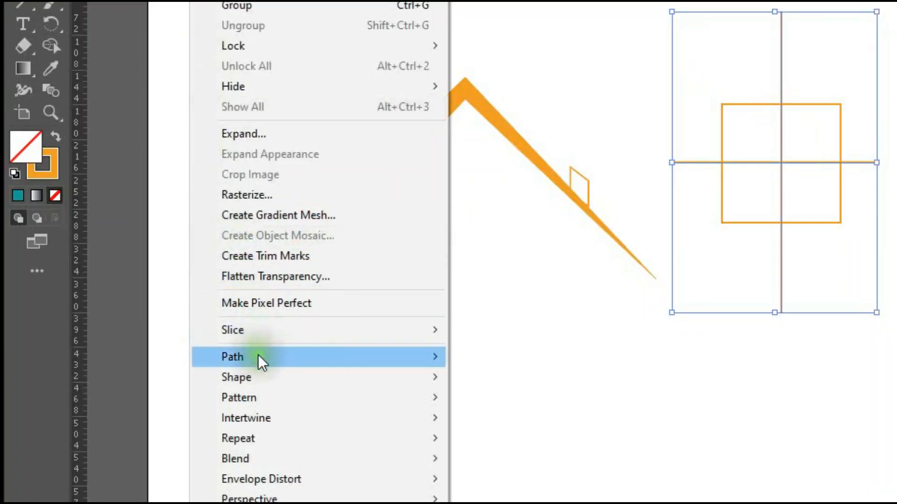
mouse_move(181, 330)
left_click(503, 425)
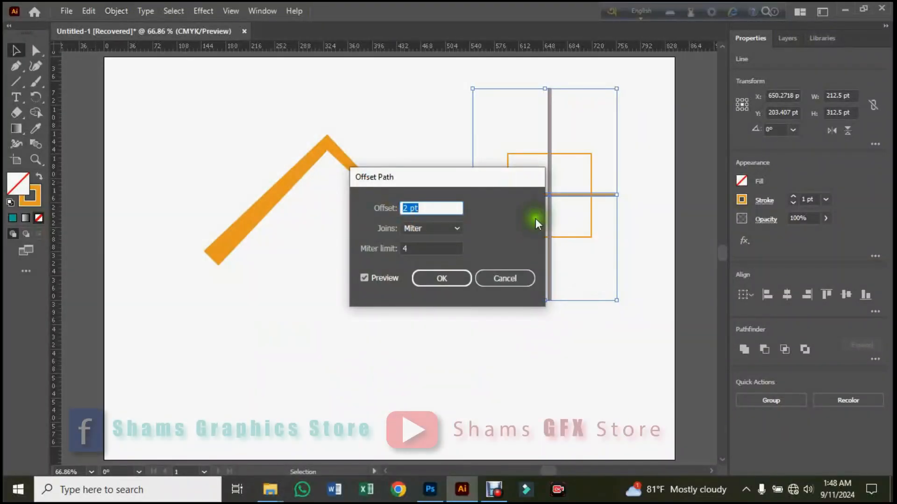
key("Up")
key("Up")
key("Up")
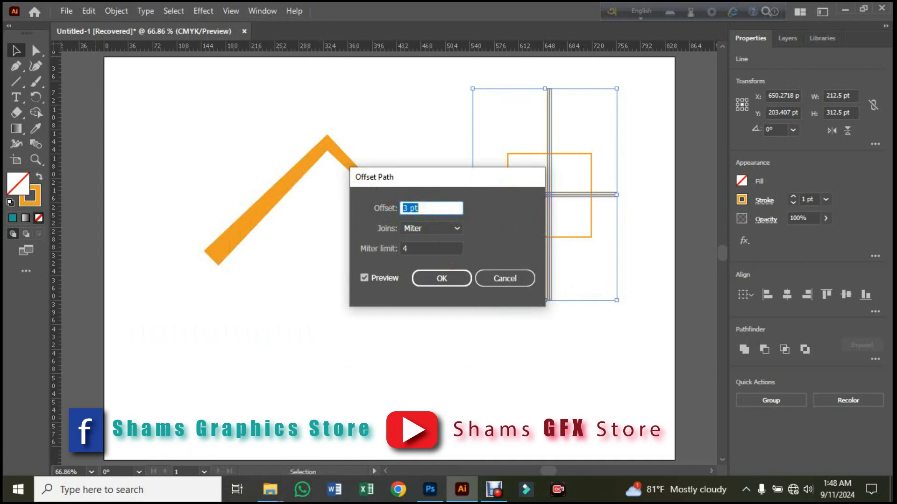
left_click(441, 279)
Step: Select the square with all crossing paths for Shape Builder and set the fill colour to dark red 700423
key("ctrl+plus")
key("ctrl+plus")
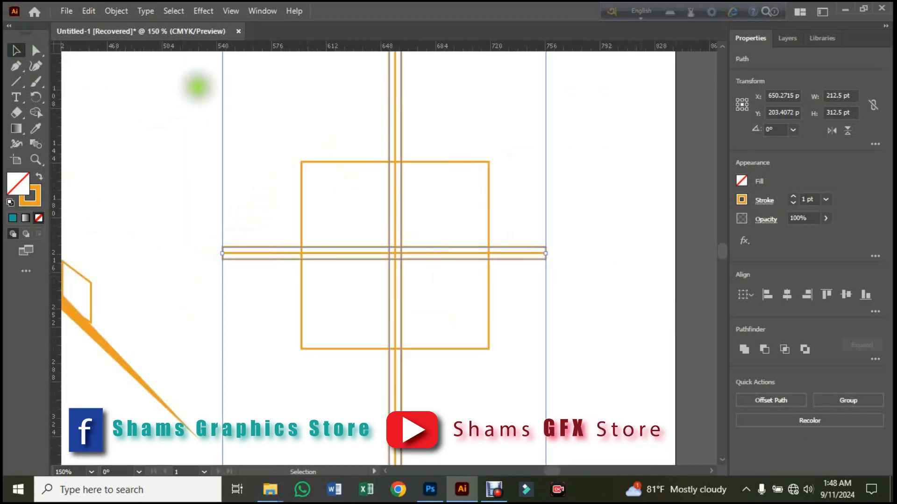
left_click_drag(240, 100, 597, 397)
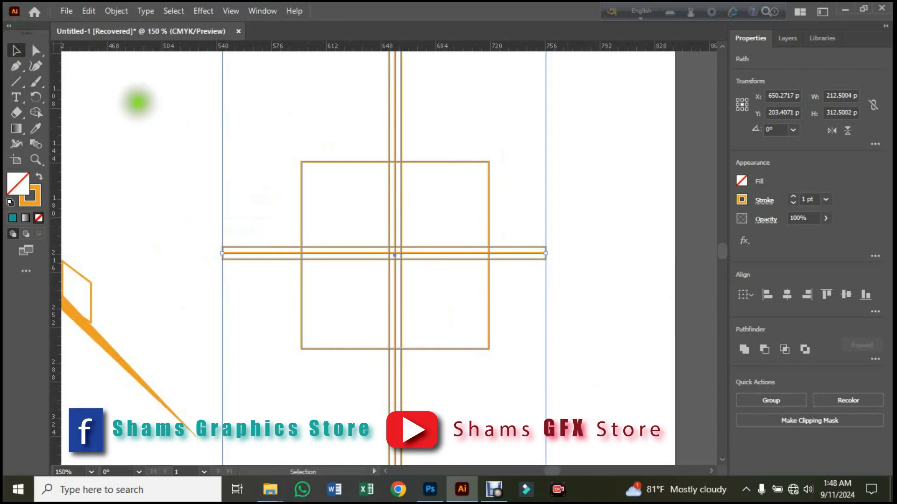
left_click(35, 113)
left_click(21, 190)
double_click(21, 190)
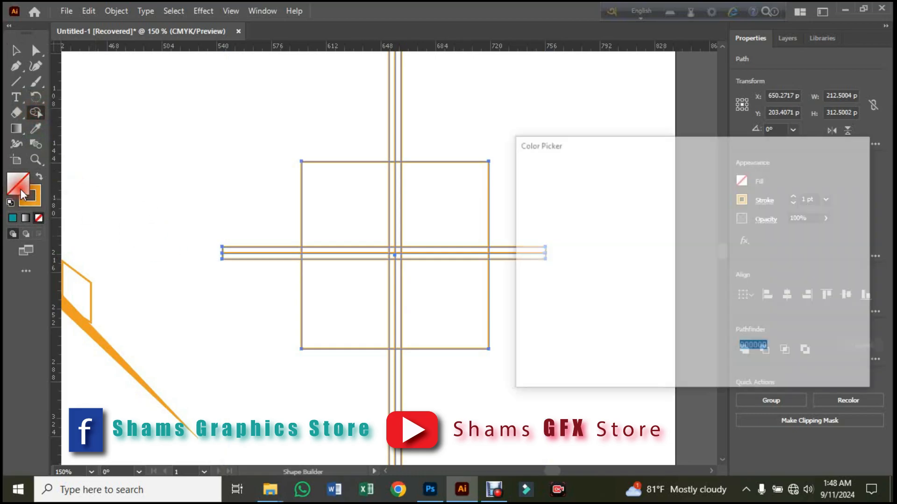
left_click(683, 278)
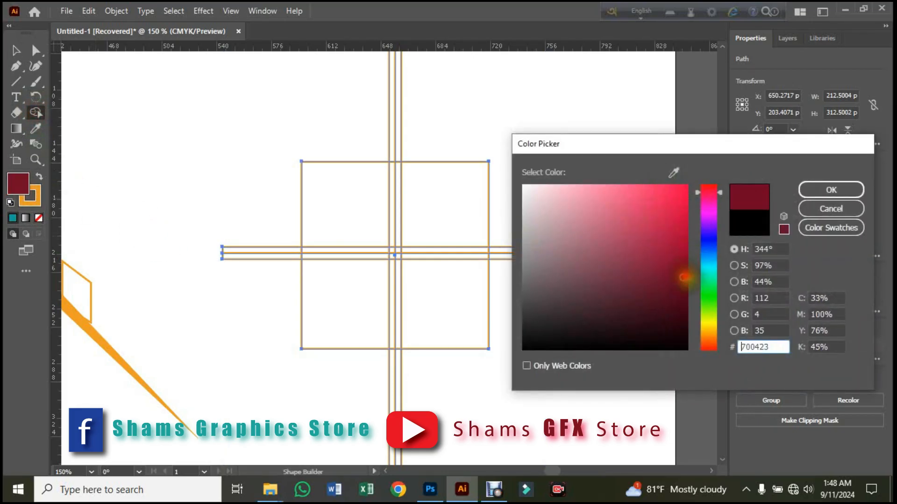
left_click(817, 192)
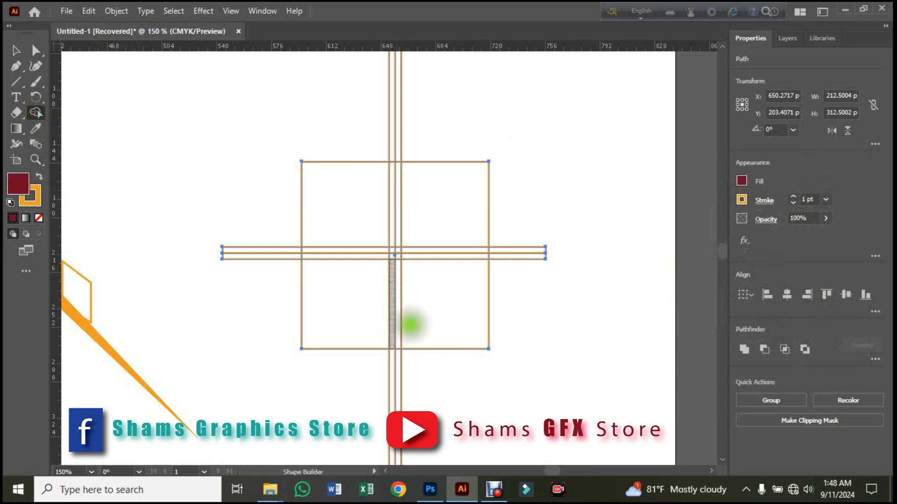
Step: Remove the crossing line ends that extend outside the square on all four sides with Shape Builder
left_click(398, 374, "alt")
left_click(514, 253, "alt")
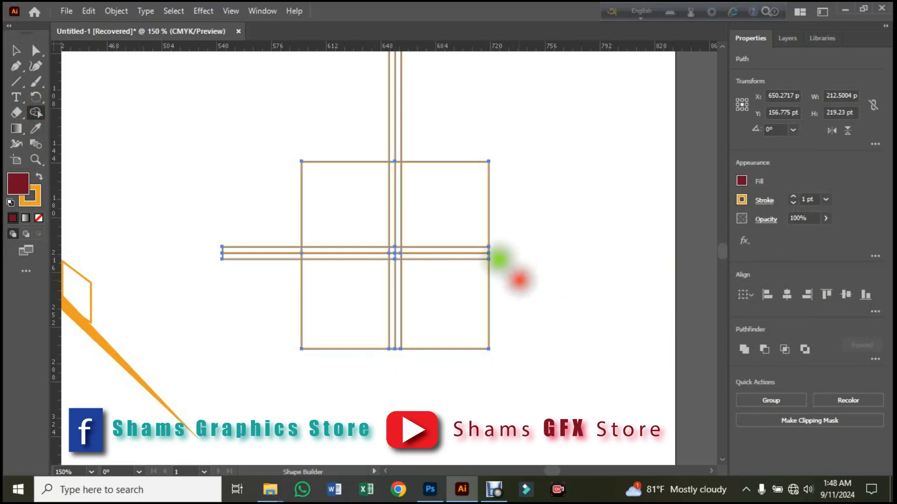
left_click_drag(422, 128, 340, 126)
left_click_drag(259, 218, 261, 299)
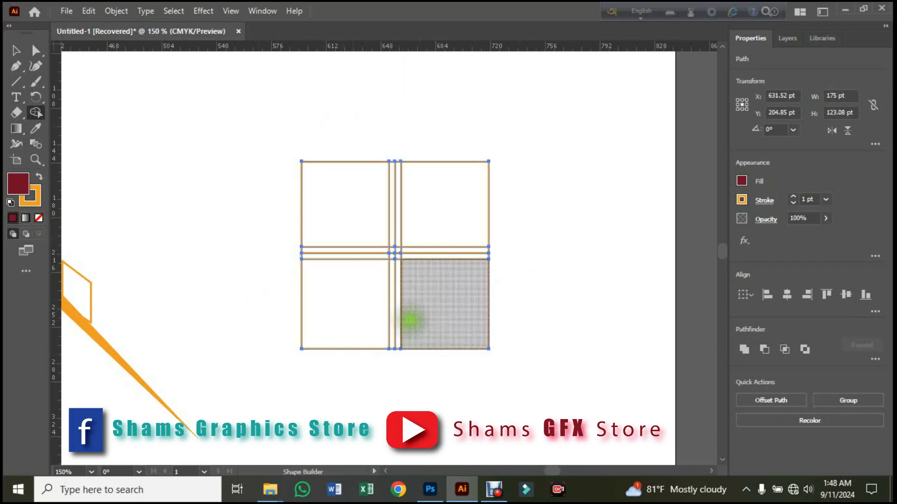
Step: Delete the vertical and horizontal centre strips with Shape Builder to leave four separate window panes
left_click_drag(396, 331, 395, 360)
left_click_drag(395, 260, 396, 141)
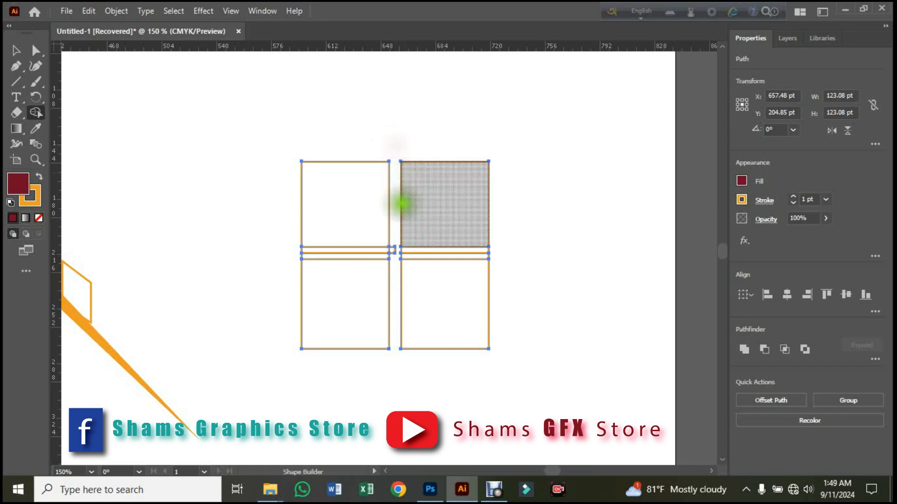
left_click_drag(293, 247, 314, 252)
left_click_drag(497, 251, 390, 251)
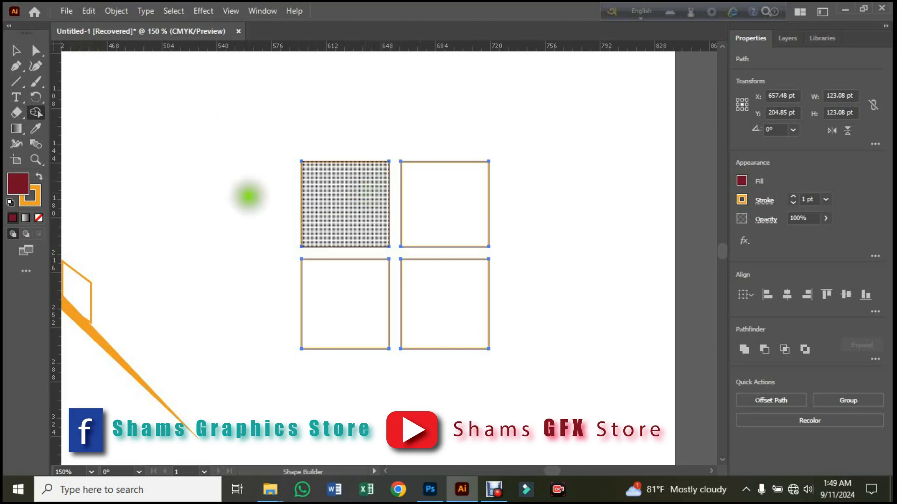
Step: Change the fill colour to near-black and apply it to all four window panes with Shape Builder
double_click(21, 186)
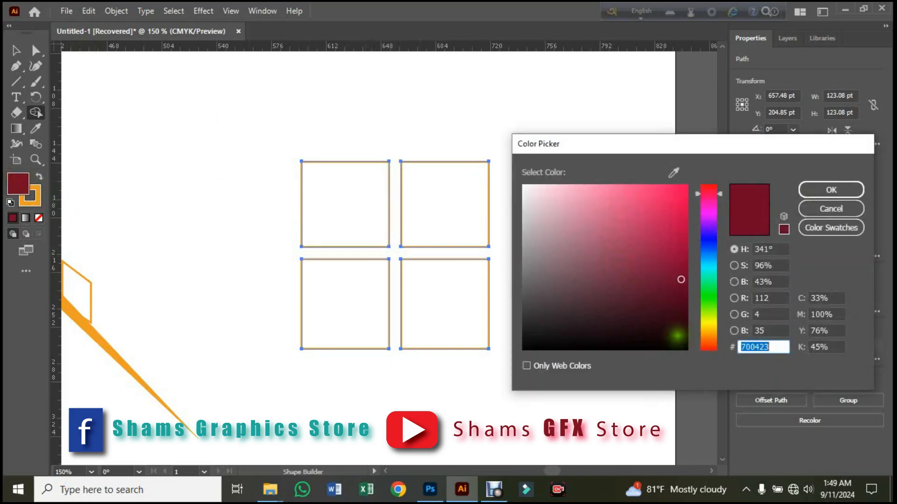
left_click(678, 343)
left_click(805, 196)
left_click(350, 201)
left_click(441, 201)
left_click(439, 293)
left_click(356, 304)
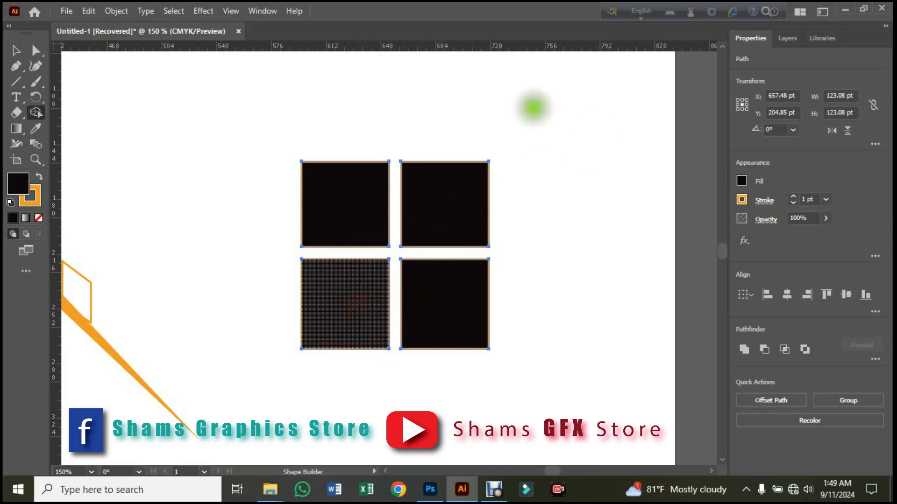
Step: Round the top corners of the two upper window panes to a radius of about 15 pt
left_click(17, 55)
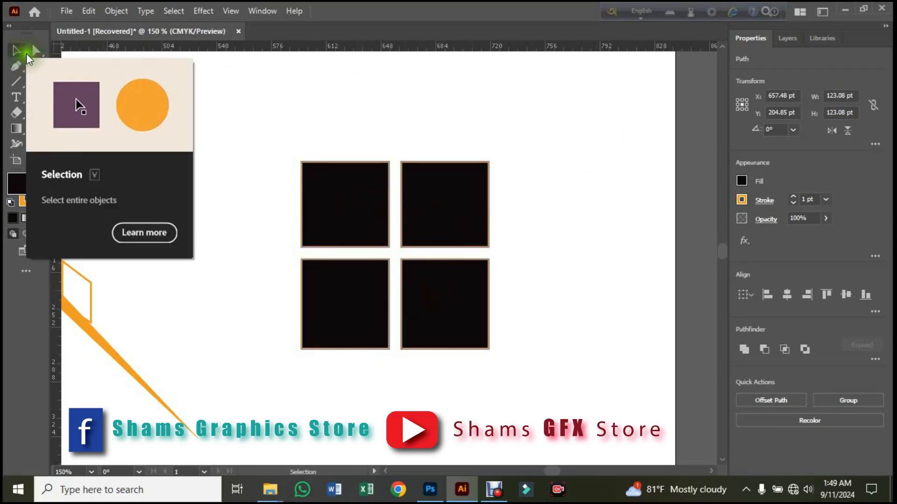
left_click(36, 50)
left_click(582, 142)
left_click_drag(268, 143, 514, 186)
left_click_drag(310, 168, 325, 185)
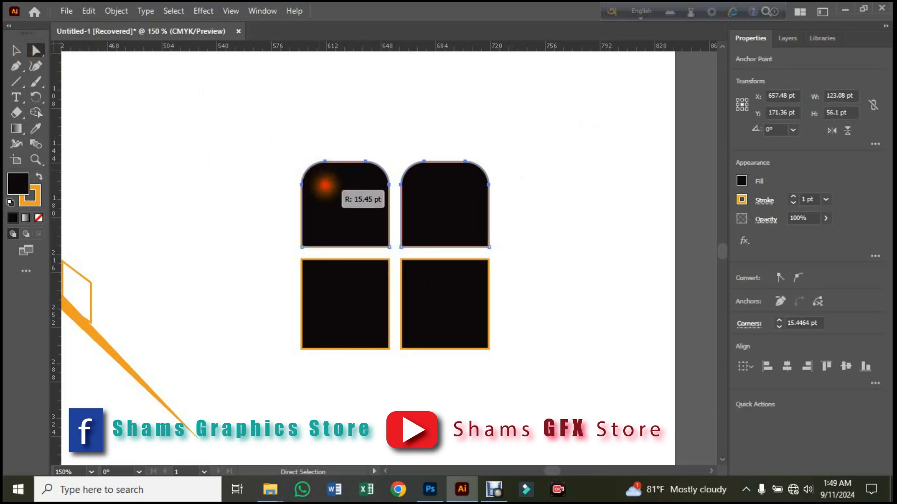
left_click(632, 208)
key("ctrl+a")
right_click(456, 286)
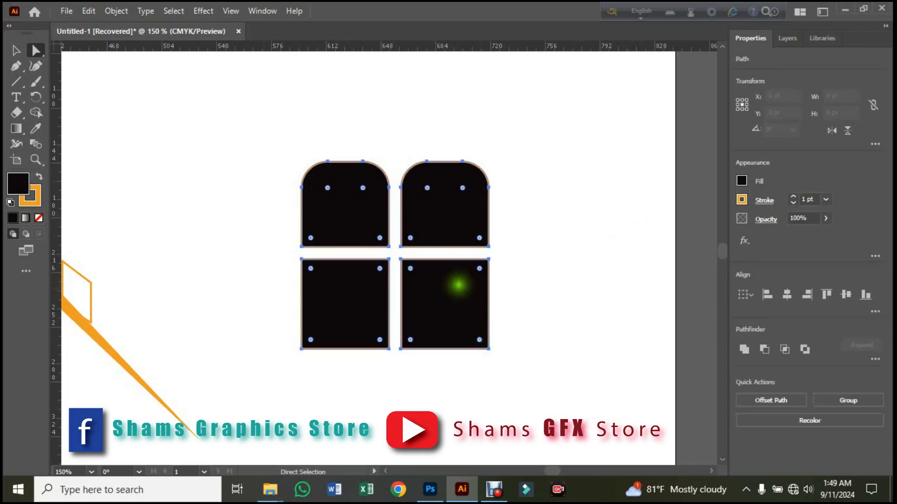
left_click(497, 285)
left_click(444, 206)
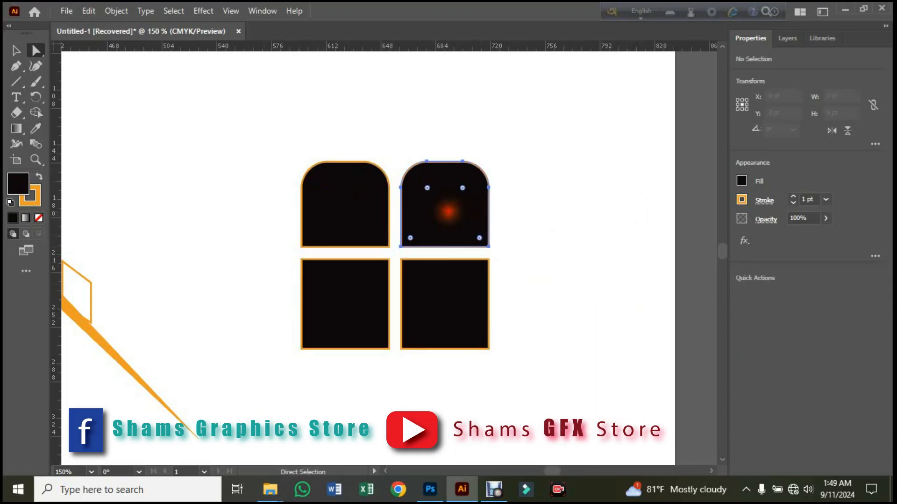
left_click(451, 292)
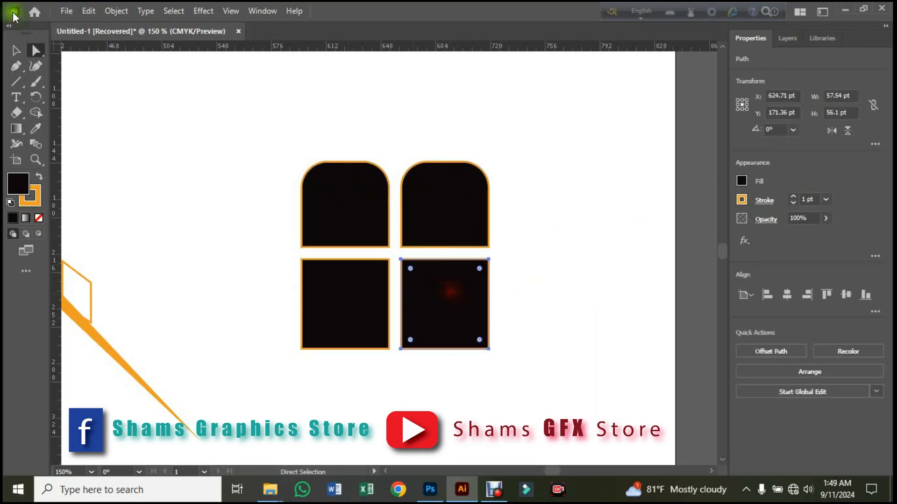
Step: Group the four window panes into one object
left_click(16, 52)
left_click_drag(286, 140, 510, 330)
right_click(351, 231)
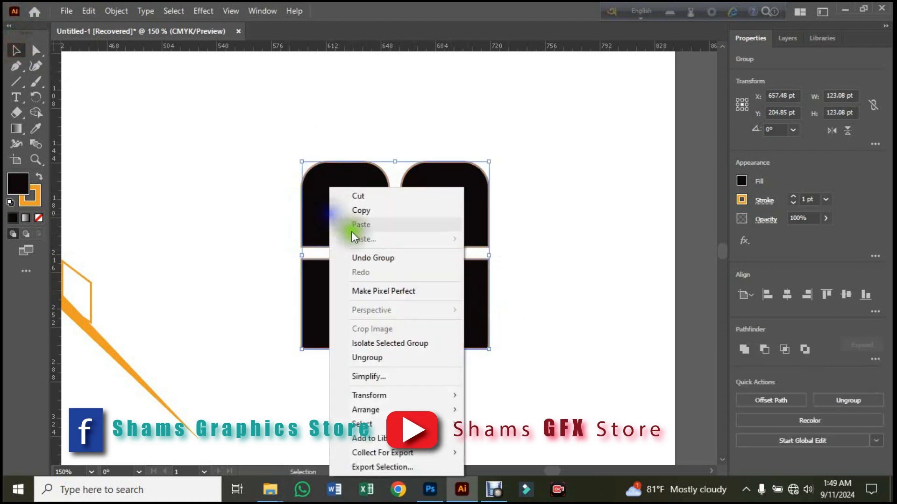
left_click(570, 282)
Step: Scale down the window group and move it beneath the roof's peak
left_click_drag(345, 194, 312, 223)
key("ctrl+0")
mouse_move(510, 184)
left_mouse_down()
mouse_move(300, 218)
mouse_move(310, 210)
mouse_move(294, 206)
mouse_move(331, 222)
mouse_move(331, 211)
left_mouse_up()
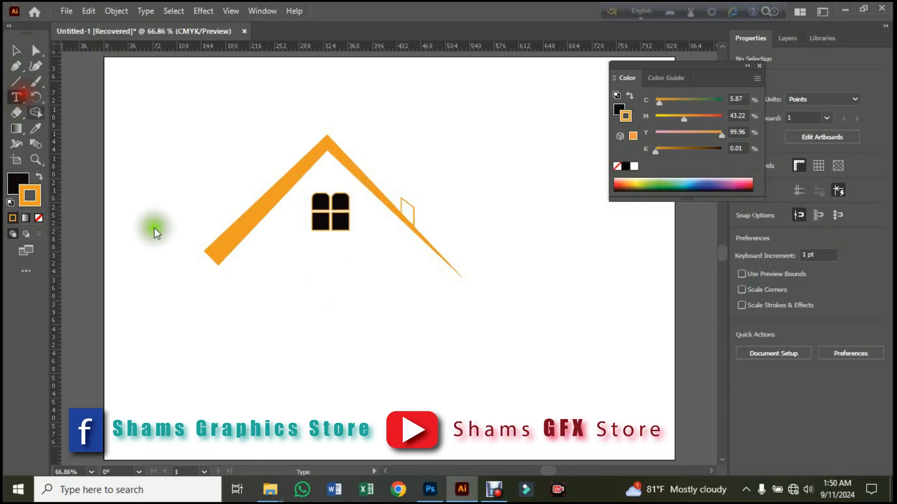
Step: Add the text "Home Rent" as a new text line beneath the window
left_click(248, 287)
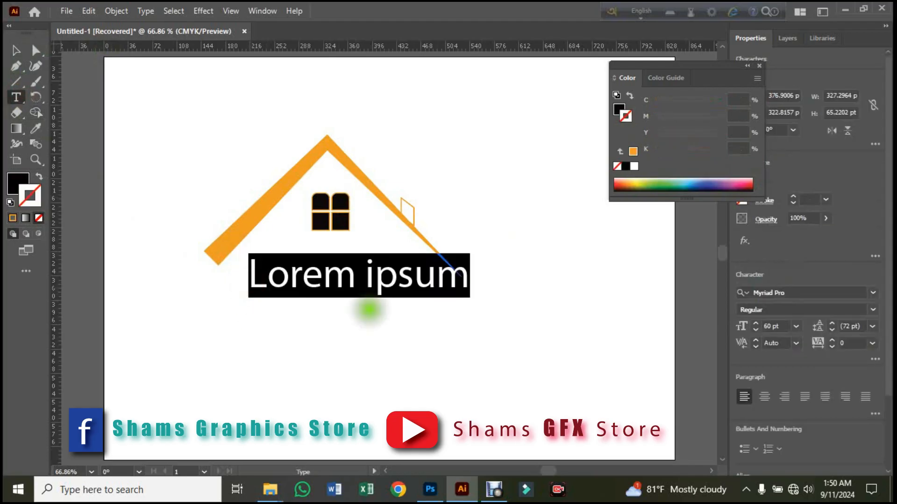
key("BackSpace")
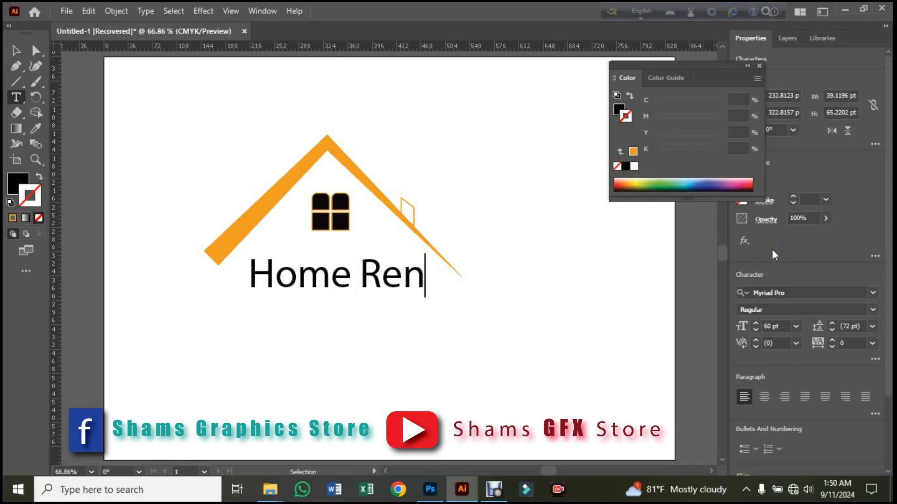
type("t")
left_click(435, 279)
Step: Set the font of the whole "Home Rent" text to Impact
left_click_drag(434, 279, 214, 276)
left_click(787, 294)
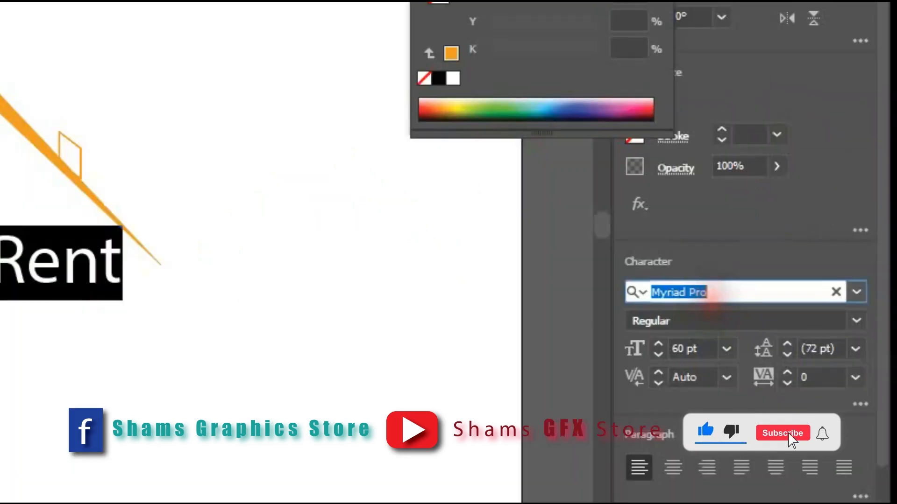
type("impac")
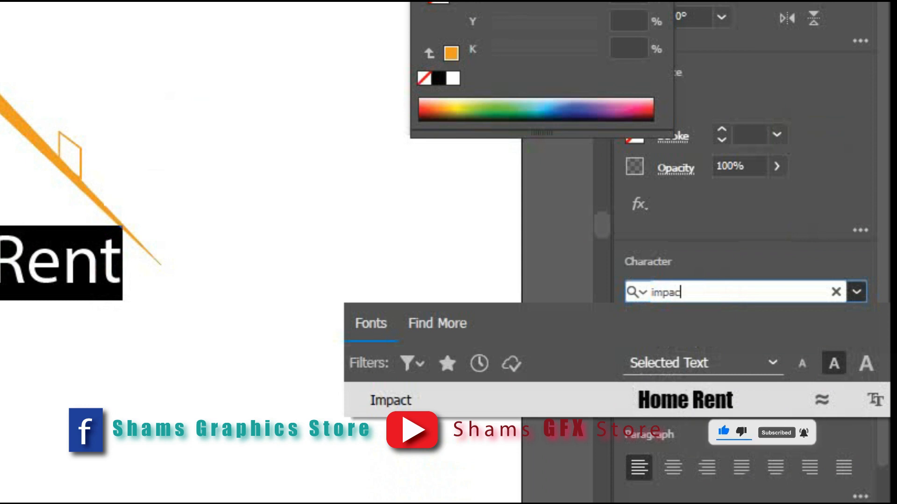
left_click(717, 414)
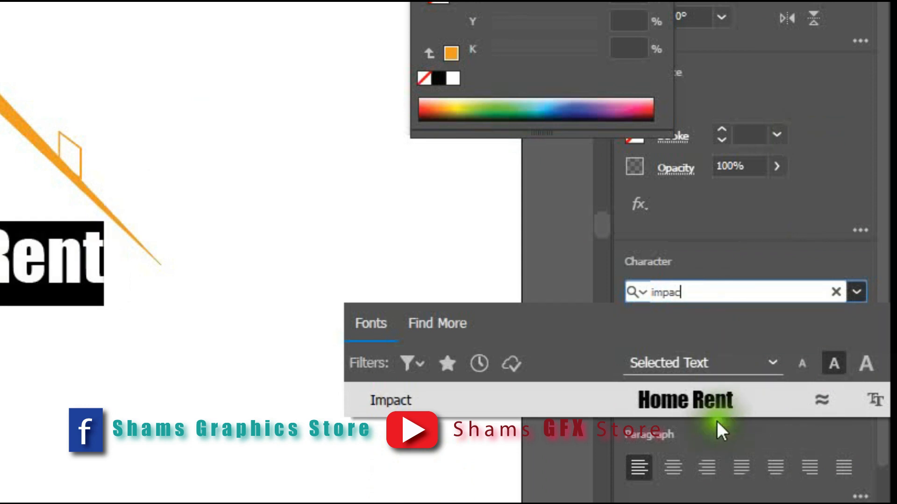
left_click(778, 361)
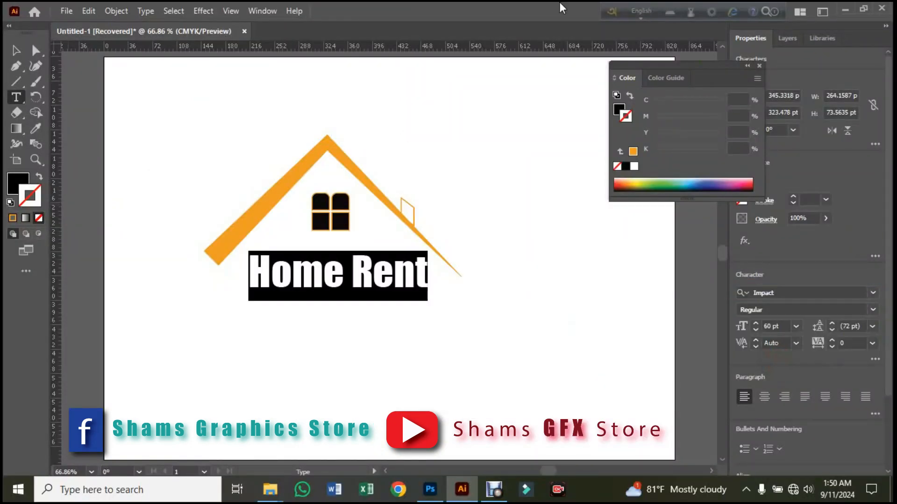
Step: Expand the "Home Rent" text's object and fill into outlines and move it slightly down and to the left
left_click(15, 50)
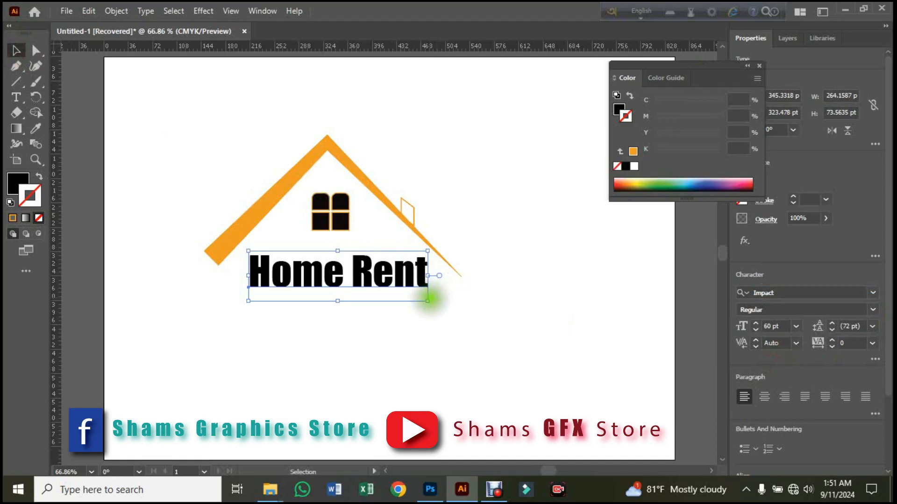
left_click(114, 11)
left_click(161, 174)
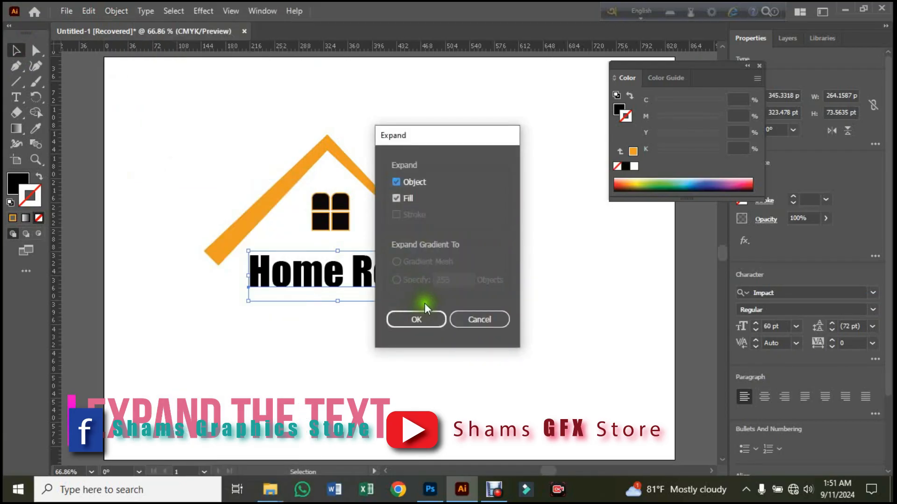
left_click(428, 321)
left_click_drag(355, 274, 342, 282)
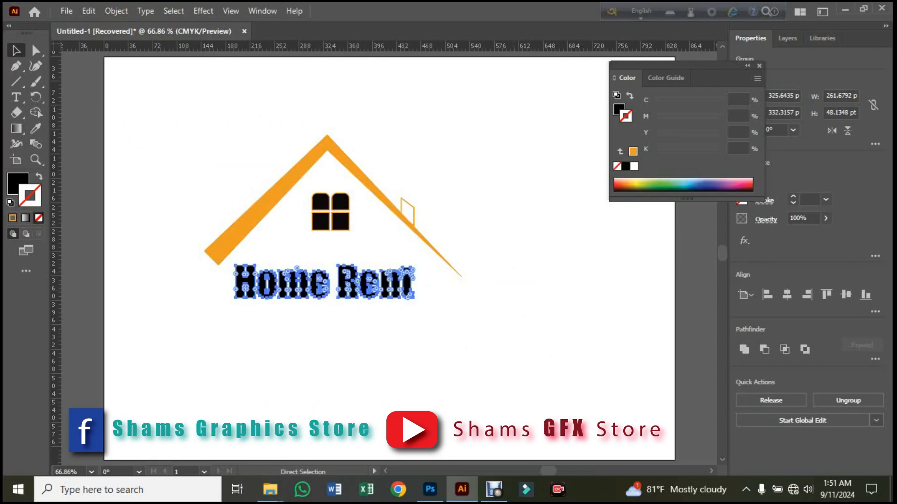
Step: Ungroup the expanded "Home Rent" text into separate letters
key("ctrl+1")
left_click_drag(527, 322, 504, 383)
key("a")
key("ctrl+equal")
left_click_drag(487, 304, 449, 286)
key("v")
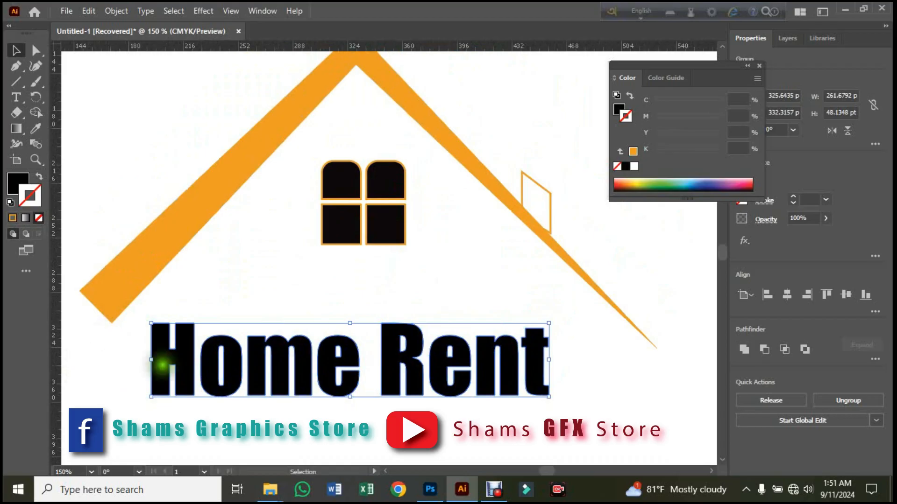
right_click(178, 354)
left_click(219, 235)
left_click(148, 319)
Step: Stretch the H's left stem up onto the roof, making the letter about 93 pt tall, and round its top by about 6.17 pt
left_click(36, 50)
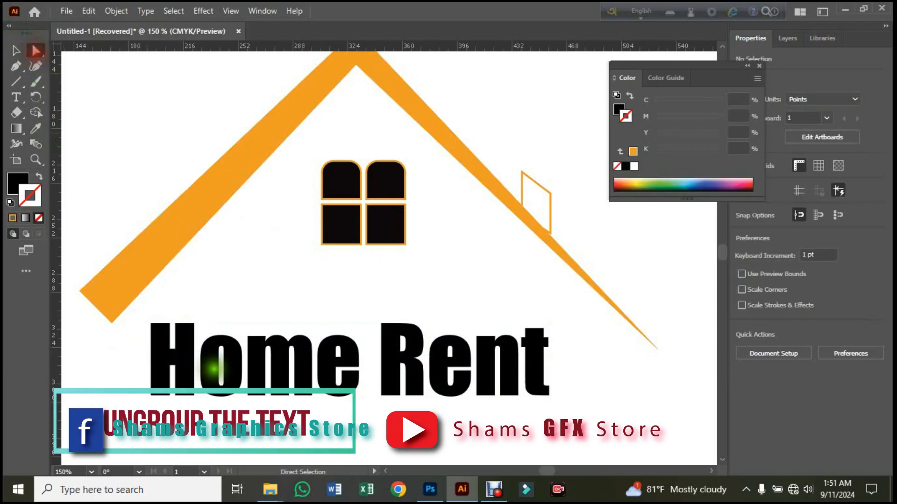
left_click(159, 329)
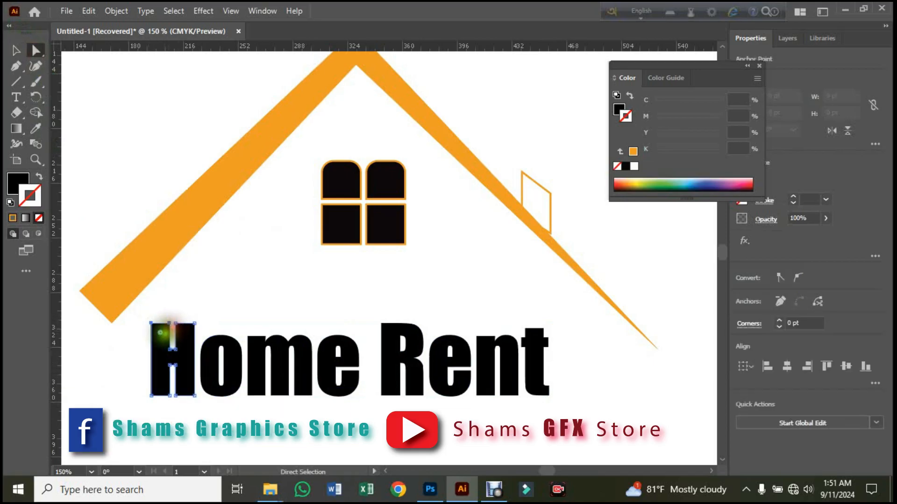
left_click_drag(161, 332, 151, 254)
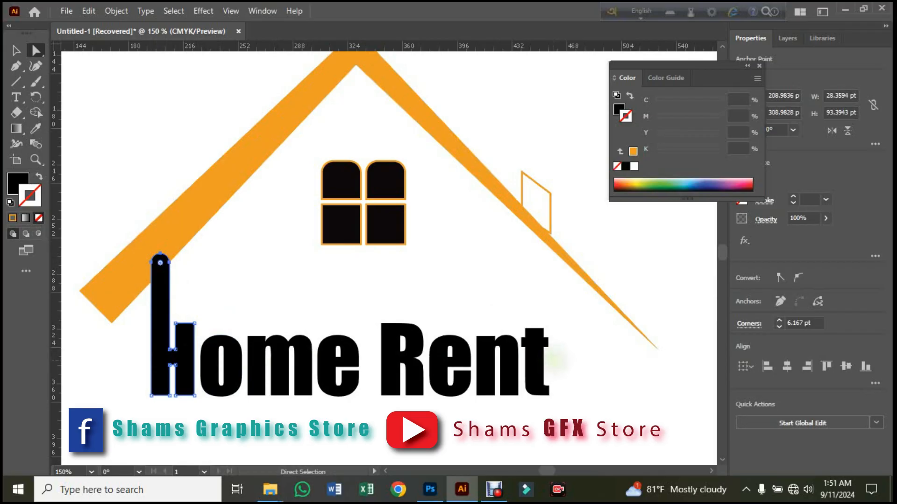
left_click(16, 55)
left_click(287, 410)
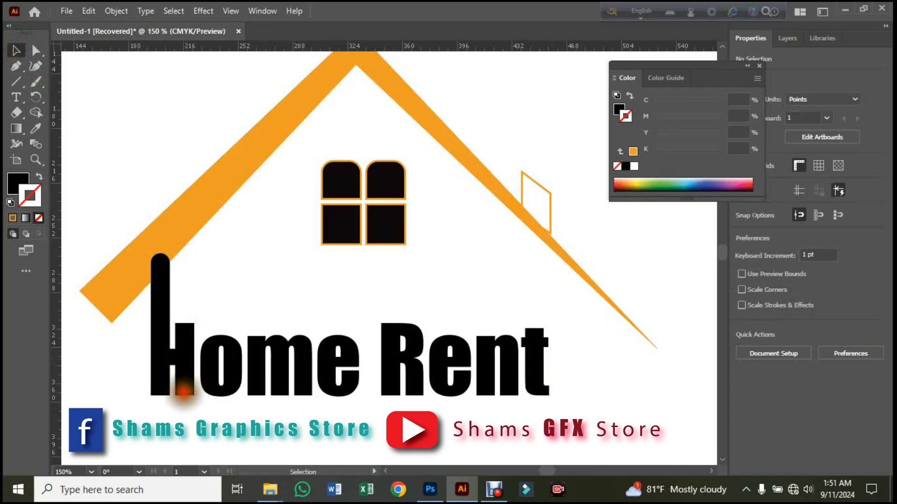
left_click(191, 396)
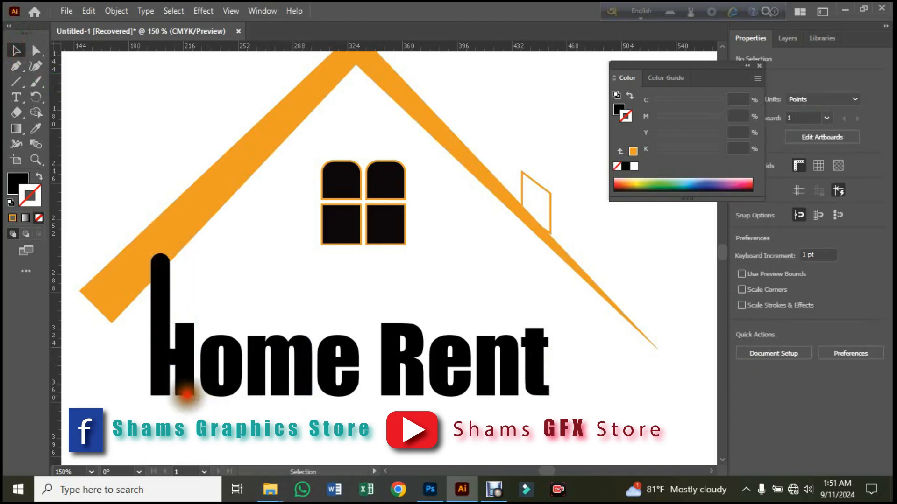
left_click(173, 392)
left_click(241, 293)
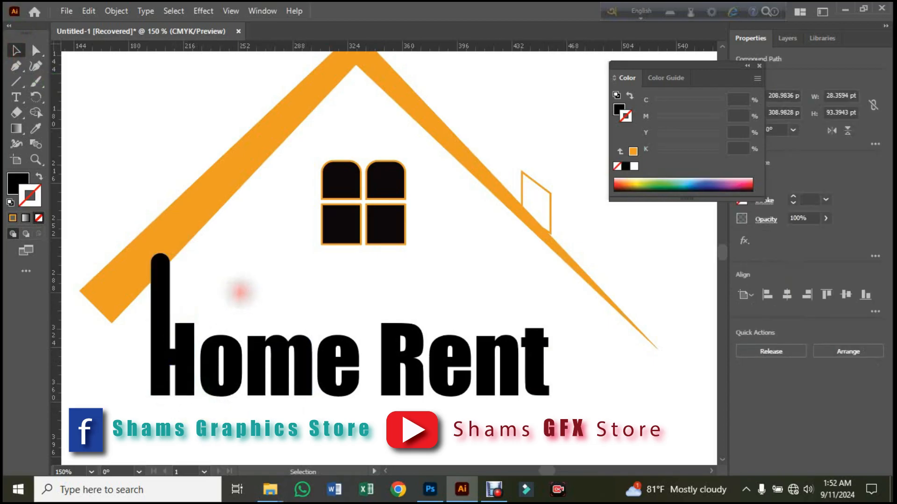
Step: Round the top and bottom ends of the H's right stem with a corner radius of about 6.17 pt
left_click(36, 49)
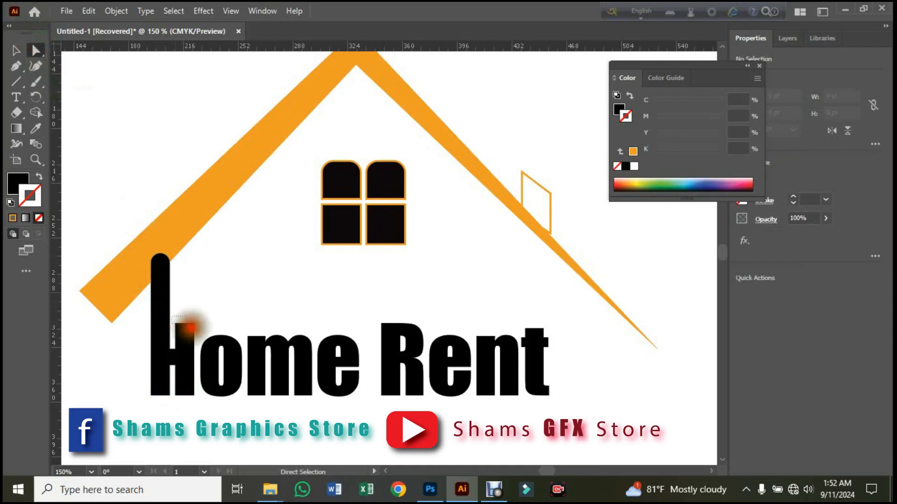
left_click_drag(199, 330, 180, 336)
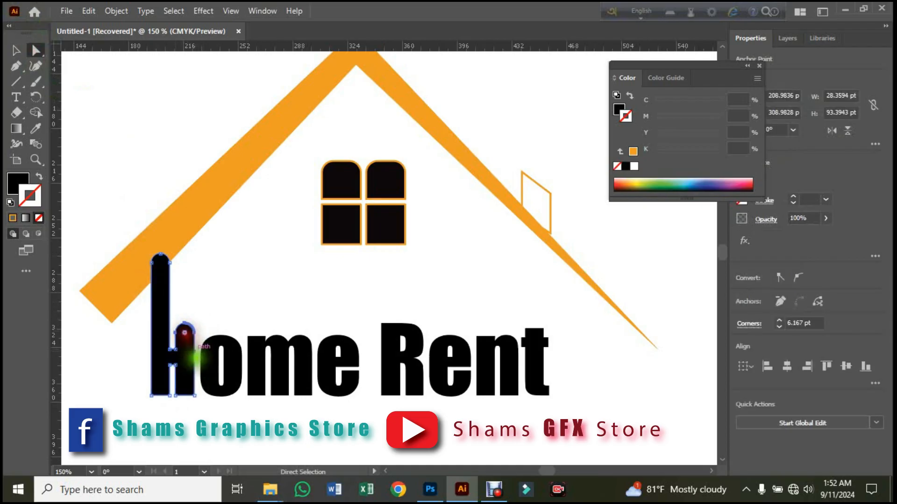
left_click(200, 405)
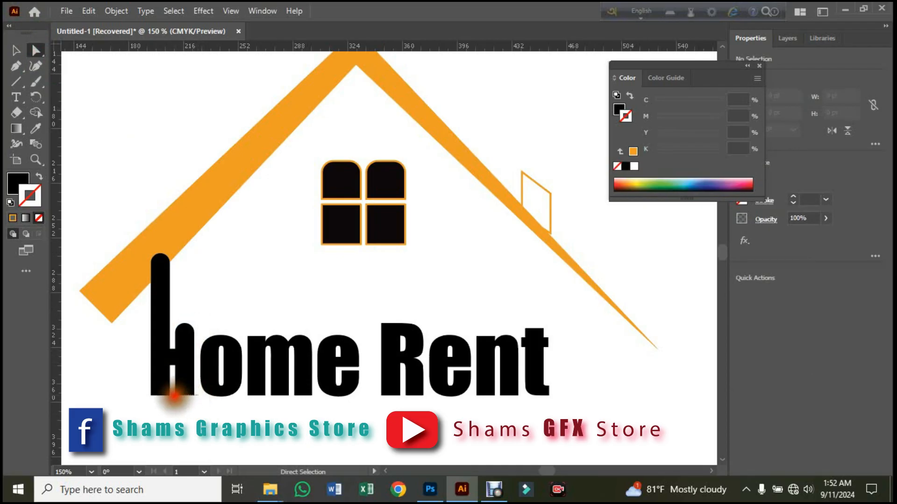
left_click(173, 393)
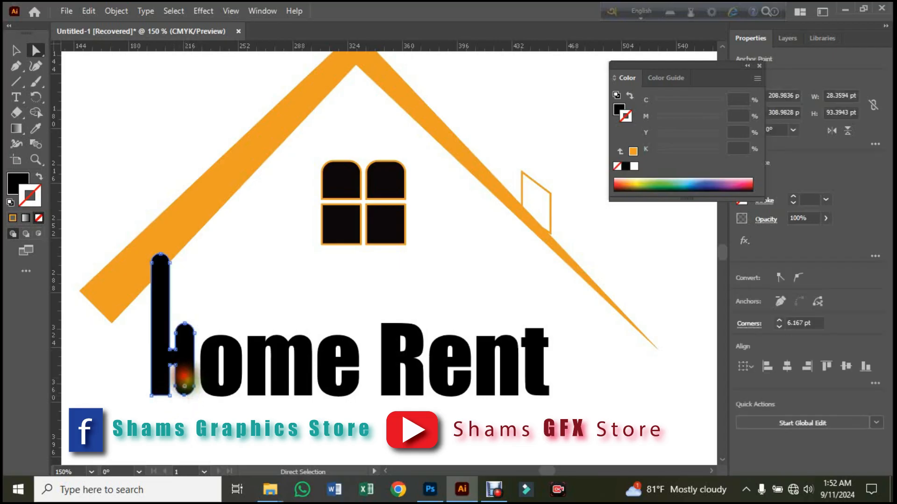
Step: Try to place the letter H behind the roof by sending it to the back
left_click(16, 50)
right_click(156, 336)
mouse_move(201, 281)
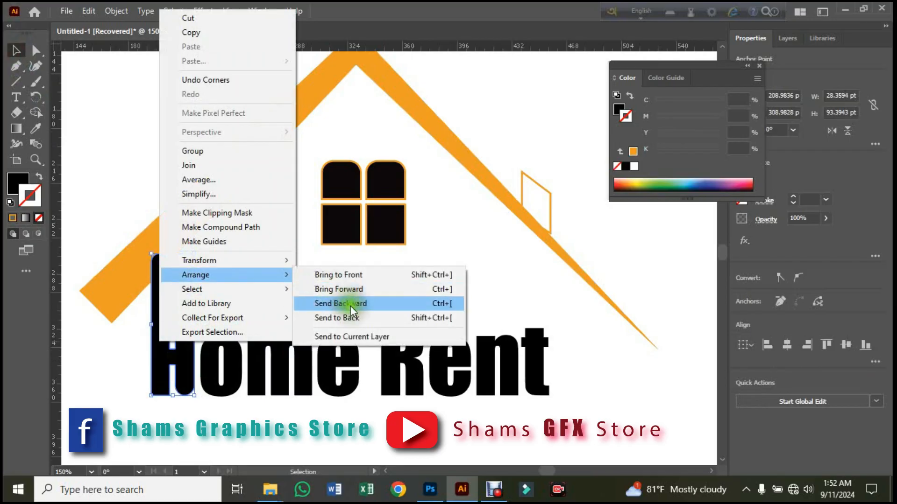
left_click(355, 316)
left_click(210, 285)
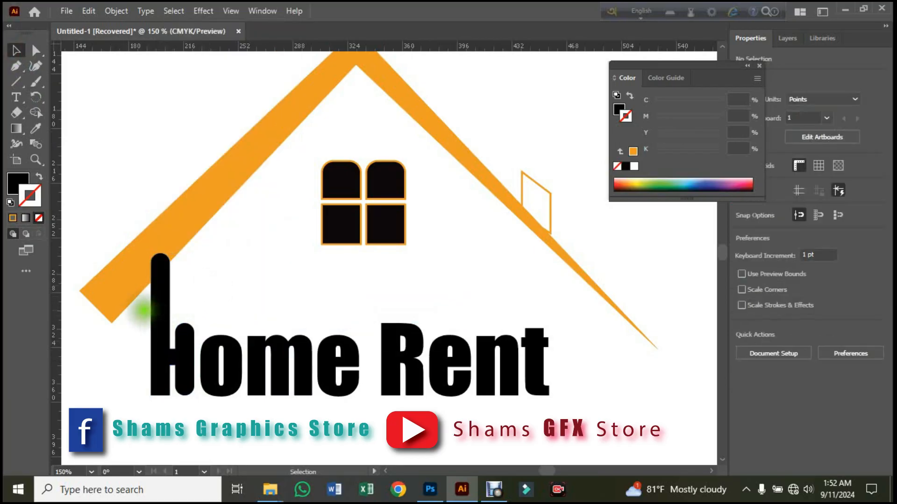
Step: Select all the "Home Rent" letters and send them to the back, behind the roof
left_click_drag(134, 330, 573, 400)
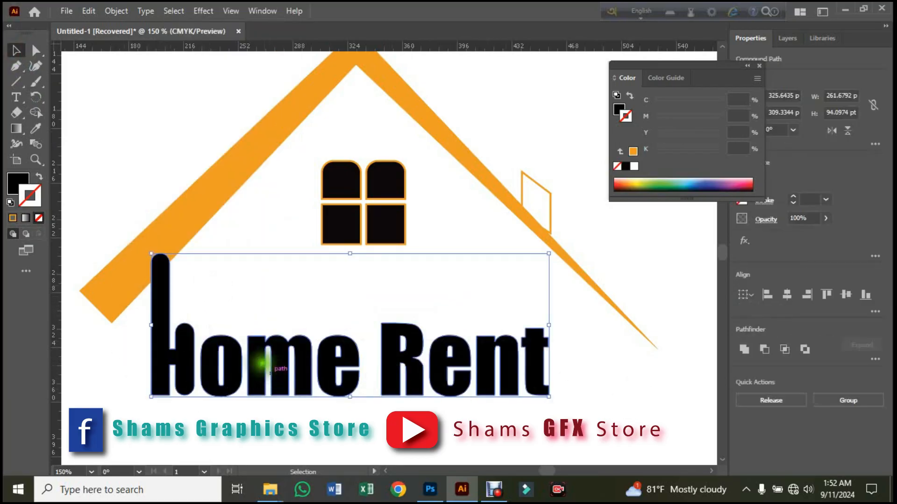
right_click(270, 361)
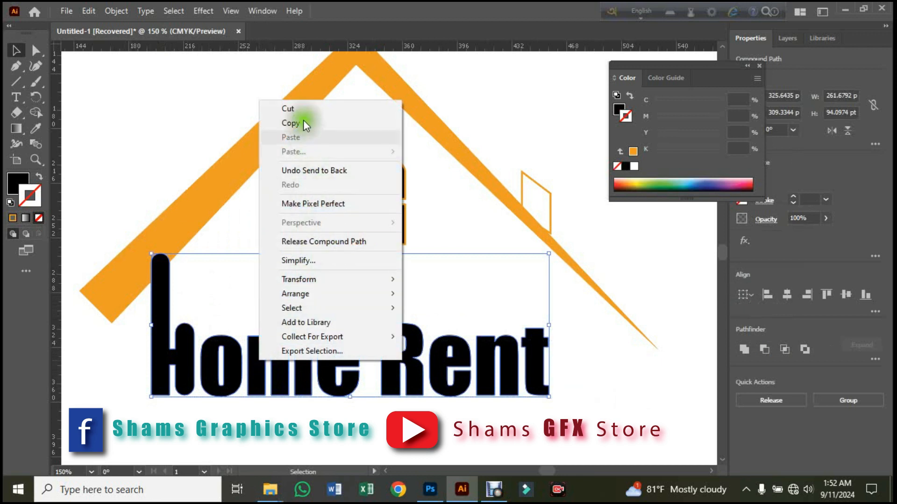
mouse_move(304, 293)
left_click(474, 337)
left_click(602, 397)
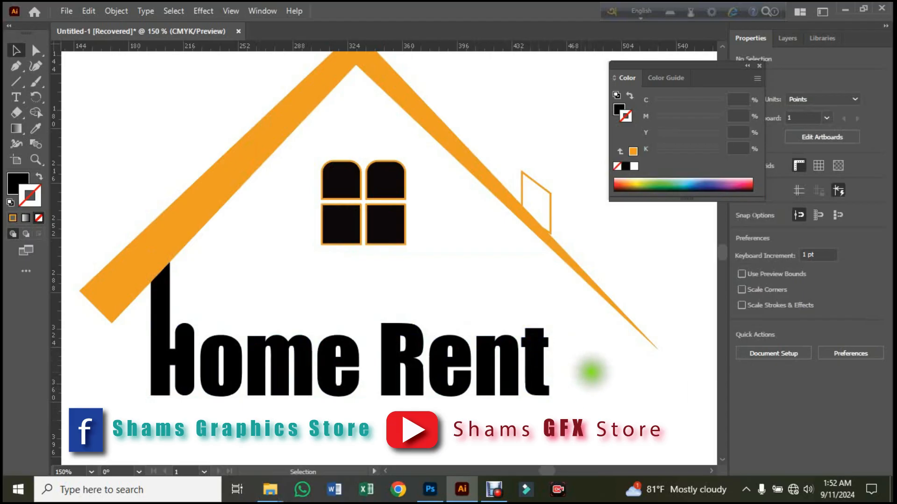
Step: Fill the letters of "Home" with dark red, about C 31, M 100, Y 99, K 43
left_click_drag(363, 404, 135, 374)
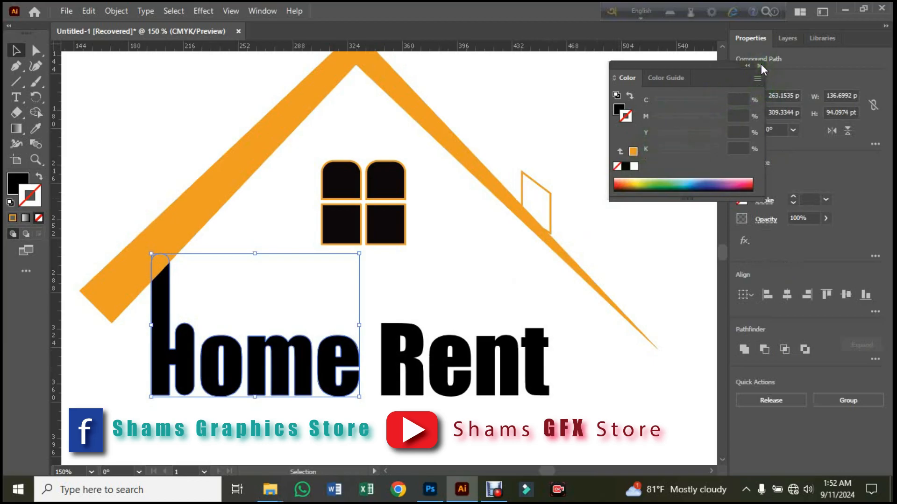
double_click(17, 184)
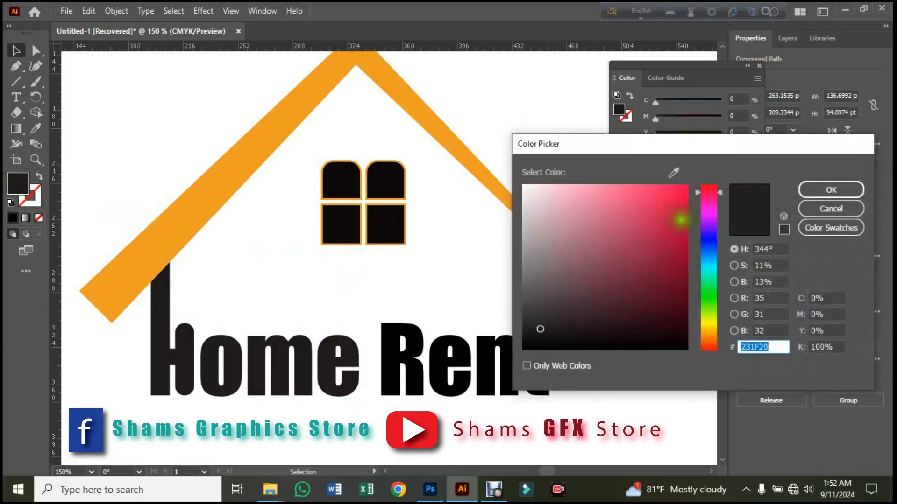
left_click(680, 274)
left_click(678, 218)
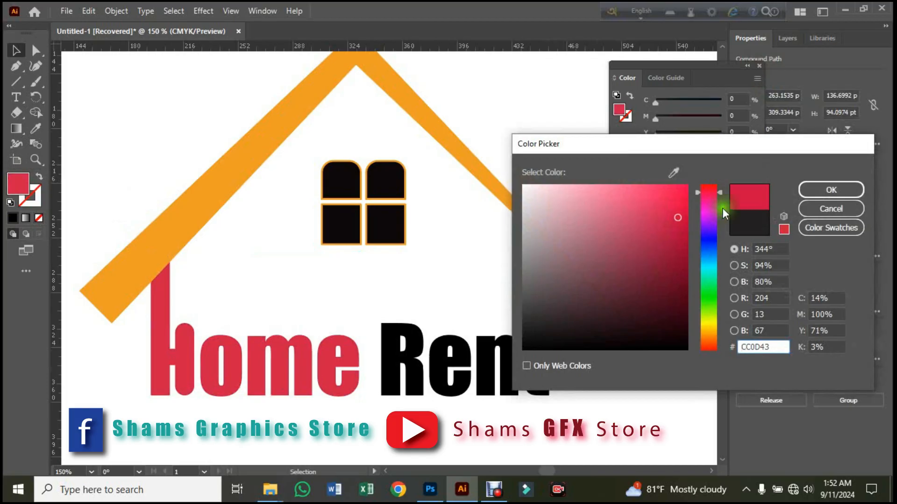
left_click(680, 267)
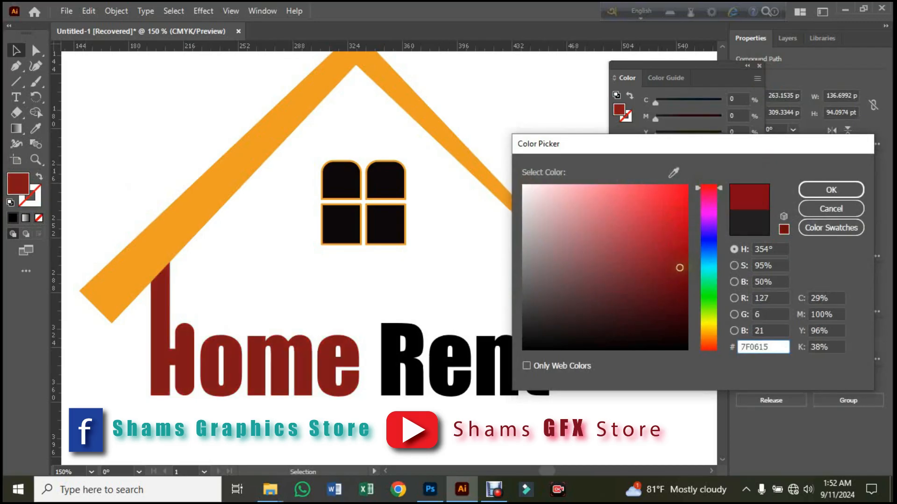
left_click(831, 189)
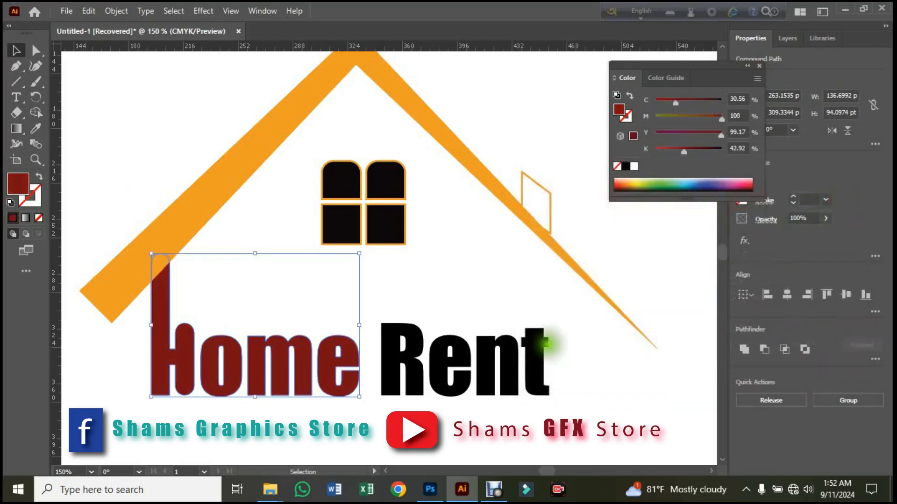
Step: Fill the letters of "Rent" with teal, about C 86, M 29, Y 55, K 8, and deselect them
left_click(379, 368)
double_click(17, 182)
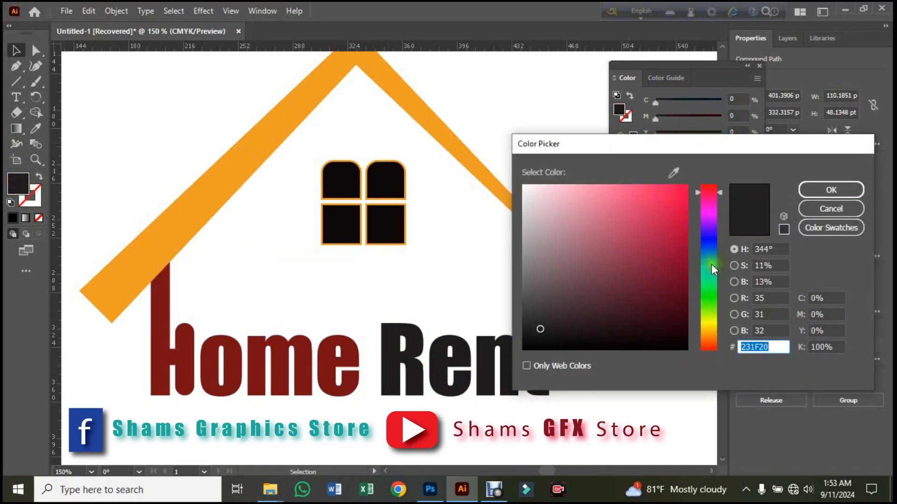
left_click(708, 270)
left_click_drag(679, 229, 678, 262)
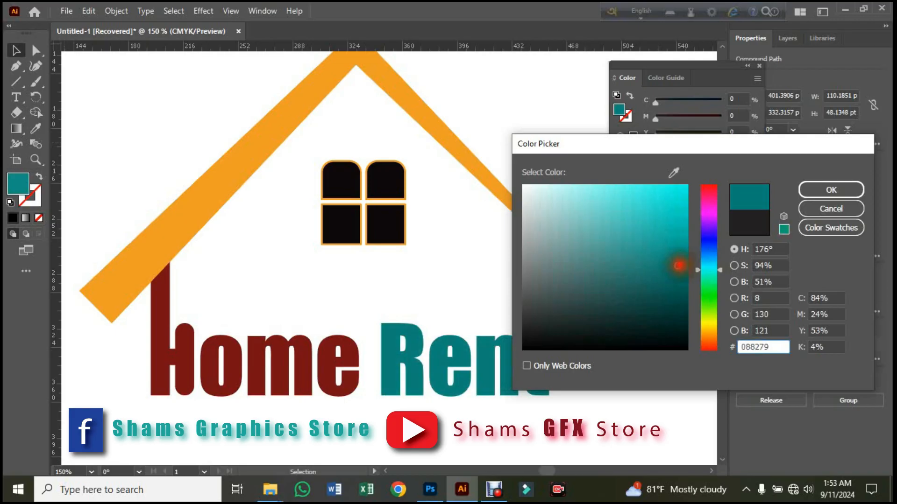
left_click(824, 192)
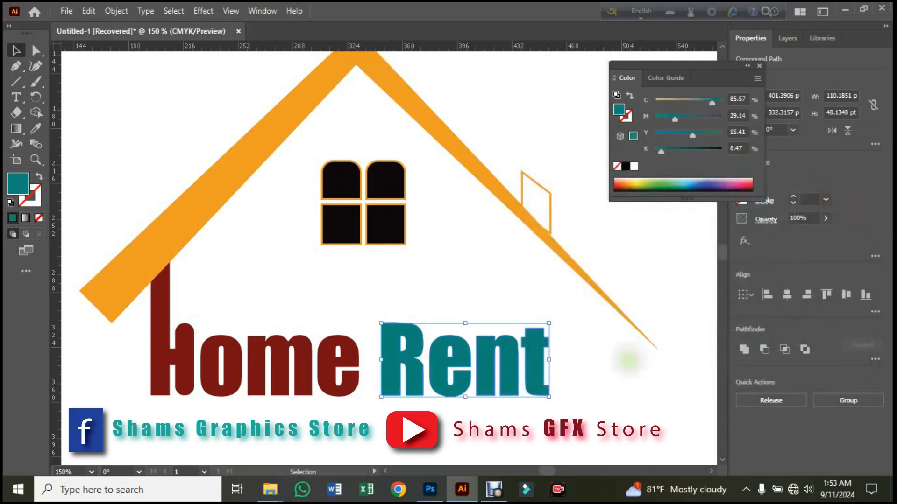
key("ctrl+minus")
left_click(568, 266)
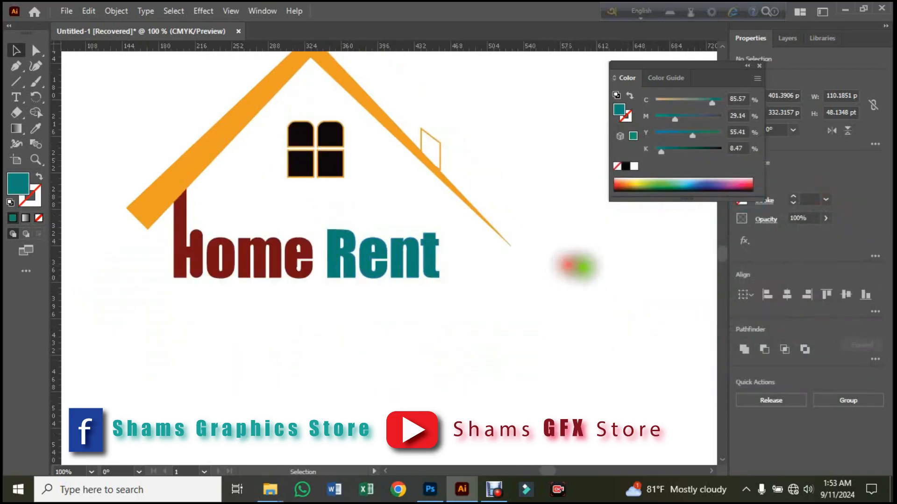
scroll(559, 243, "up", 5)
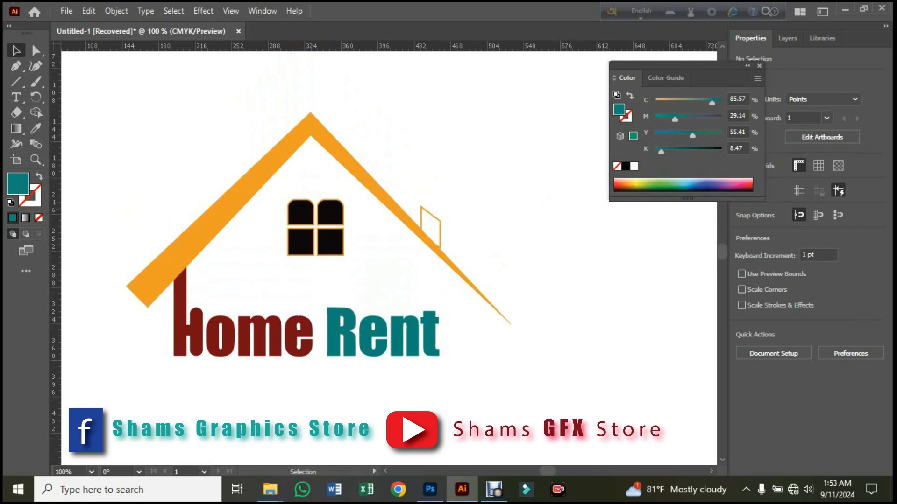
Step: Move the chimney outline off the roof and fill it with the roof's orange, hex EC9C20
key("ctrl+plus")
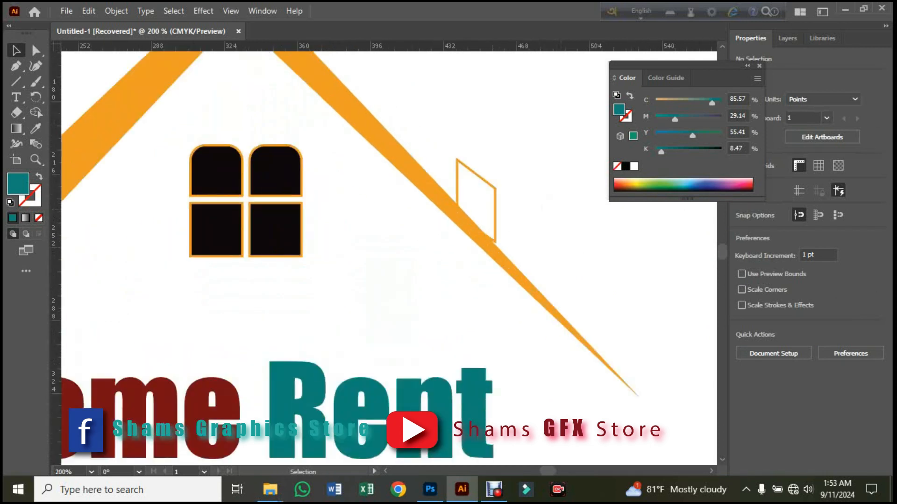
left_click_drag(470, 166, 488, 140)
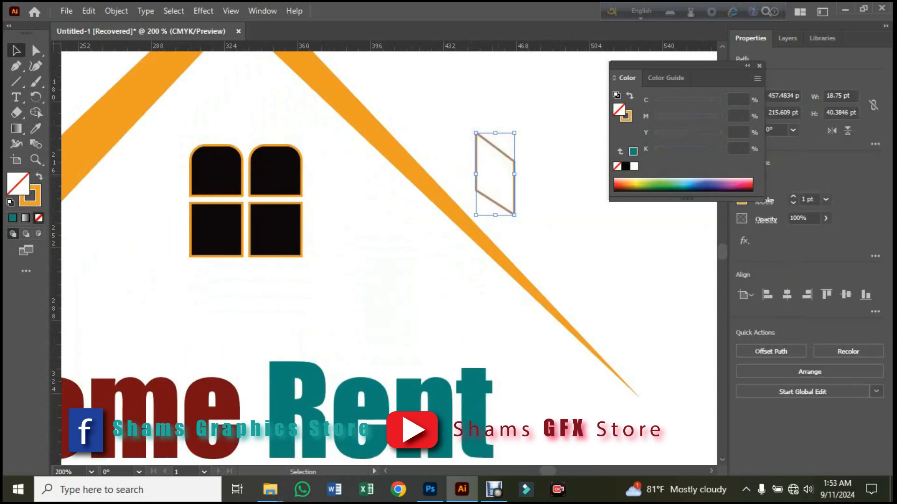
double_click(28, 183)
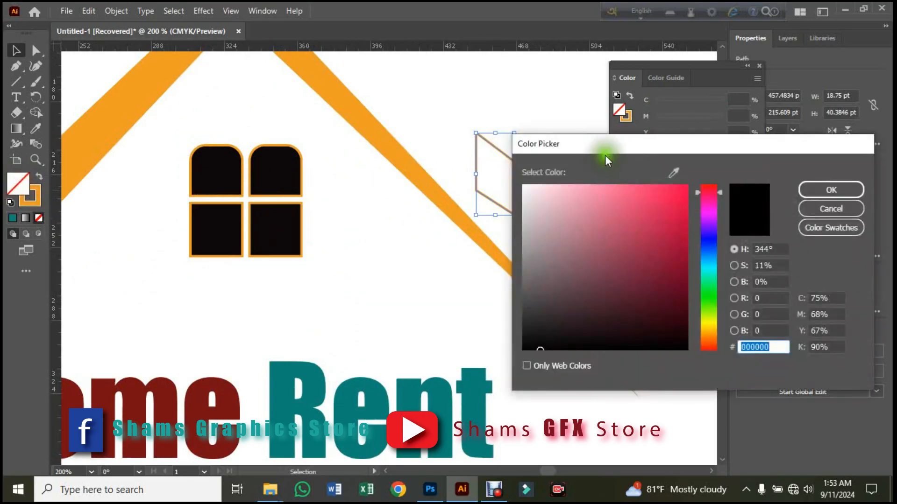
left_click(391, 145)
left_click(839, 193)
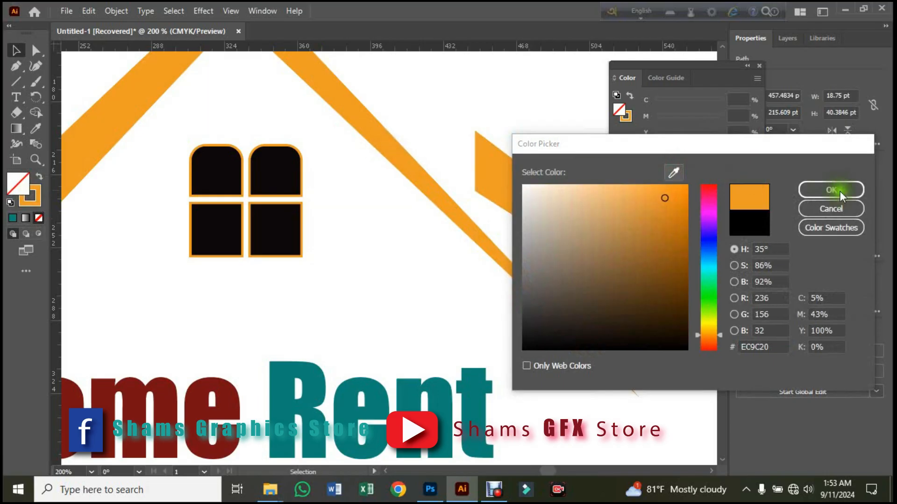
Step: Move the orange chimney back onto the thin slope of the roof and deselect it
left_click_drag(497, 180, 462, 195)
left_click(570, 177)
left_click(16, 48)
key("ctrl+0")
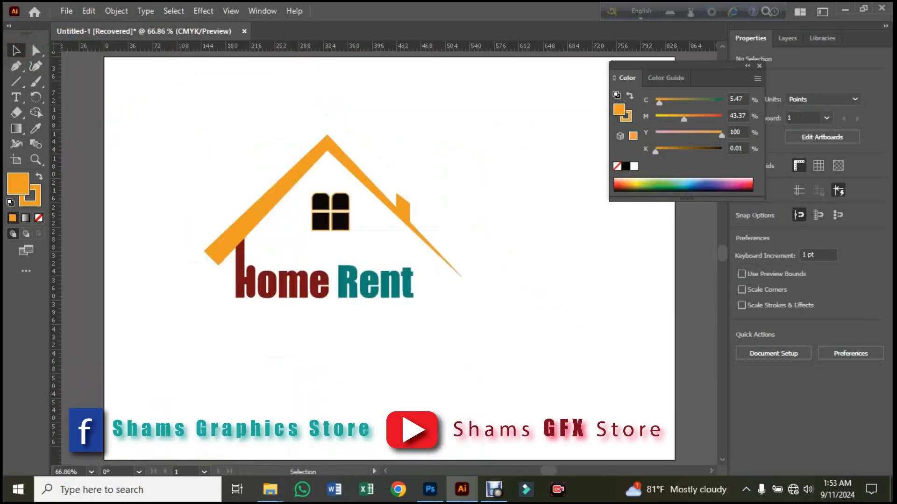
Step: Enlarge the whole logo to about 646 by 401 pt, group all its parts and deselect it
left_click_drag(197, 140, 555, 378)
left_click_drag(360, 327, 391, 346)
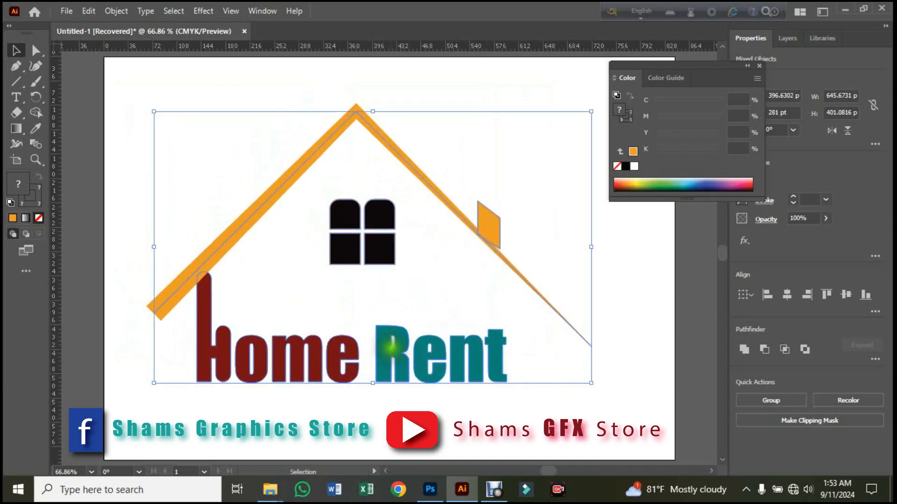
right_click(381, 345)
left_click(432, 225)
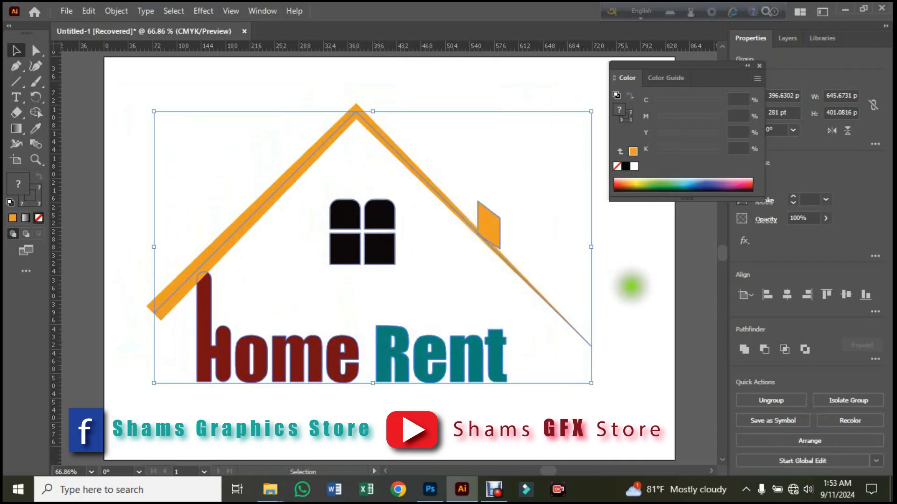
left_click(630, 285)
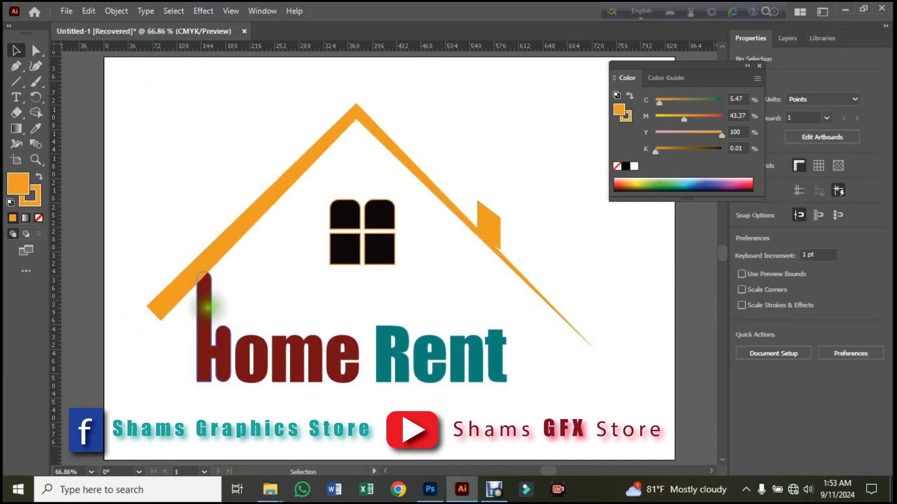
left_click(208, 307)
left_click(398, 423)
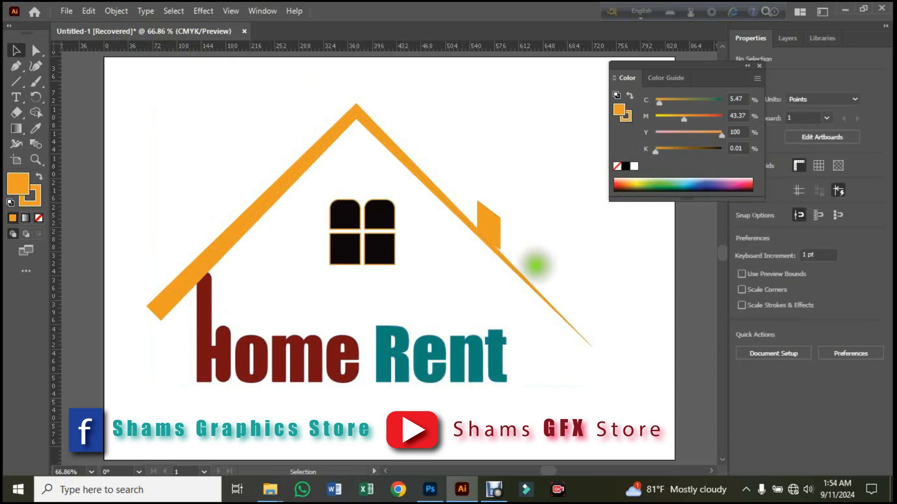
Step: Export the logo to the Desktop as a PNG named "Home rent logo", using all artboards
left_click(67, 10)
mouse_move(93, 292)
left_click(297, 309)
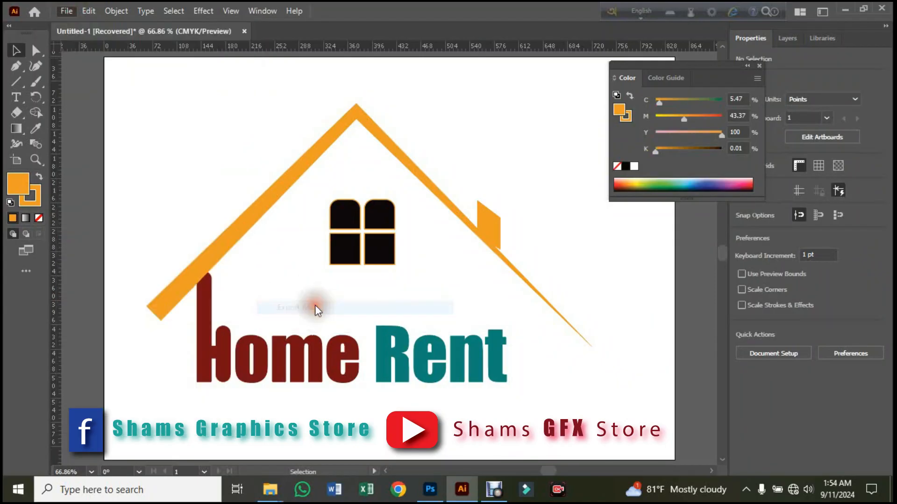
left_click(110, 283)
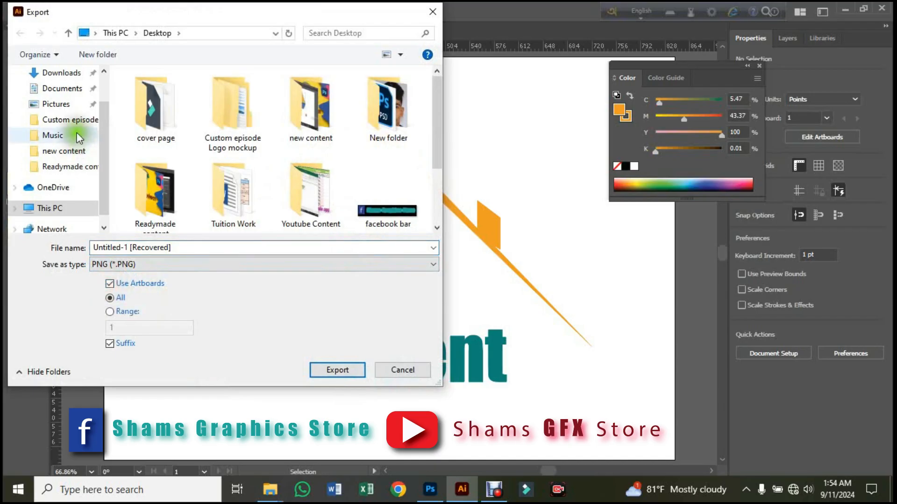
scroll(70, 117, "up", 1)
left_click(56, 98)
left_click(179, 248)
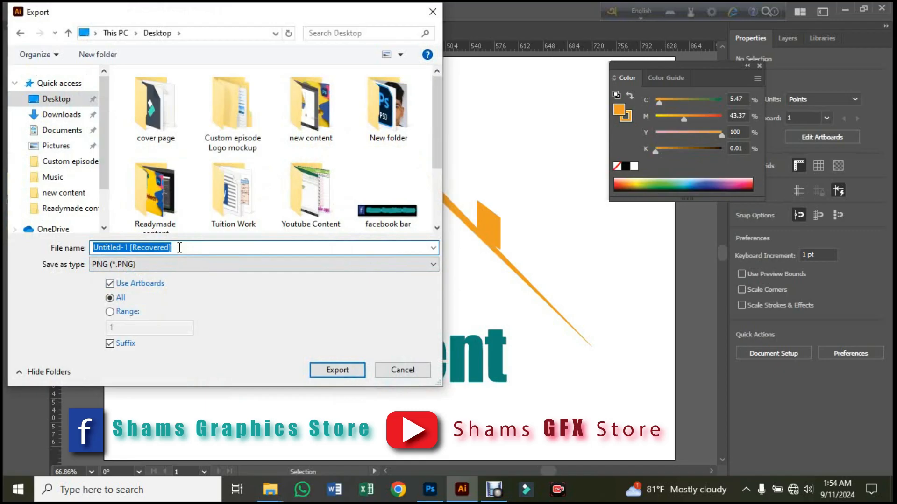
type("Home")
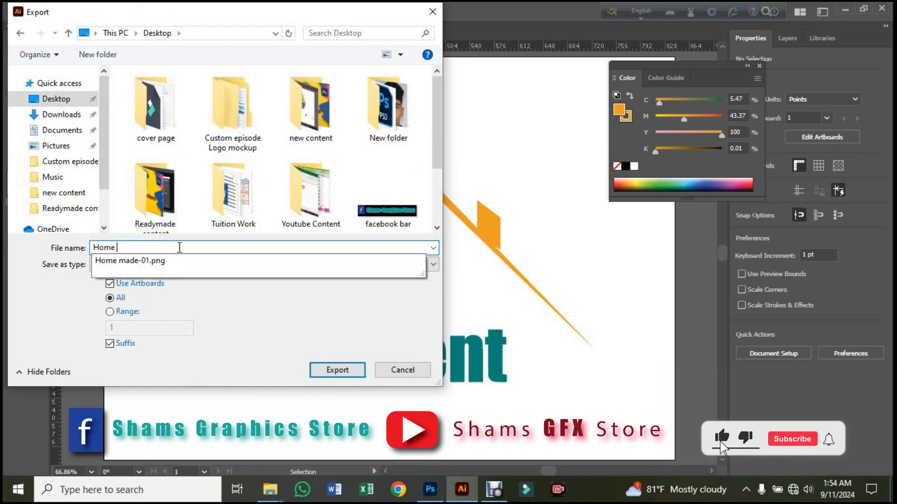
type(" ren")
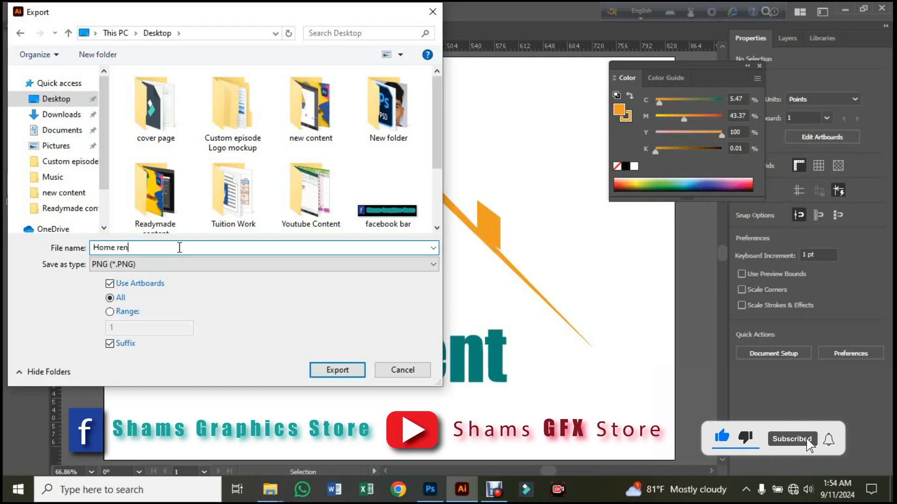
type("t logo")
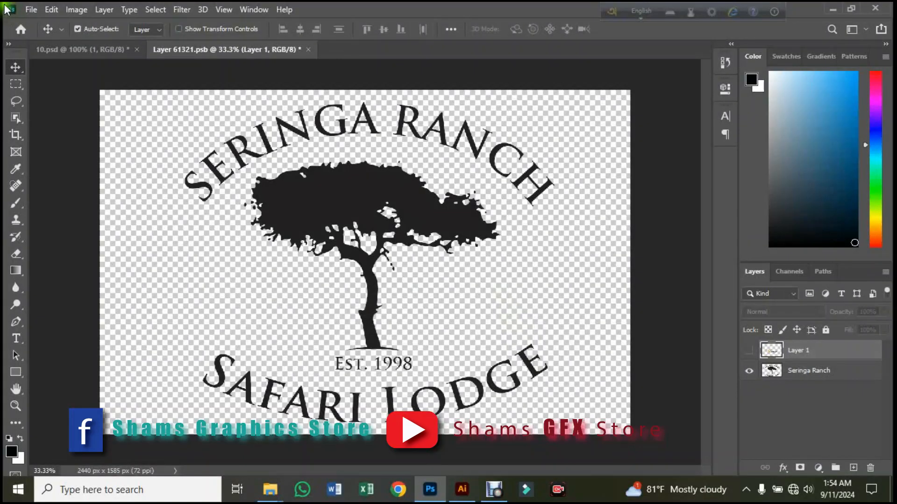
Step: Switch to Photoshop, place the exported "Home rent logo-01" as embedded in Layer 61321.psb, and hide the Seringa Ranch layer
left_click(31, 10)
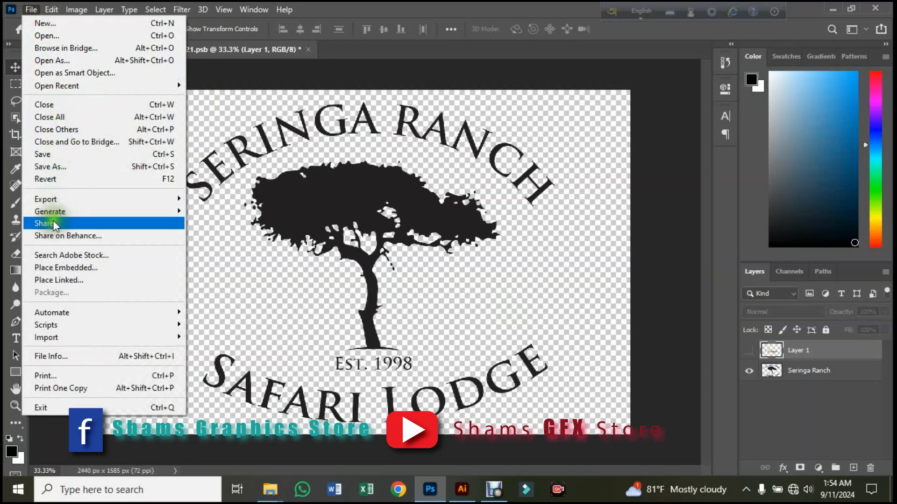
left_click(54, 269)
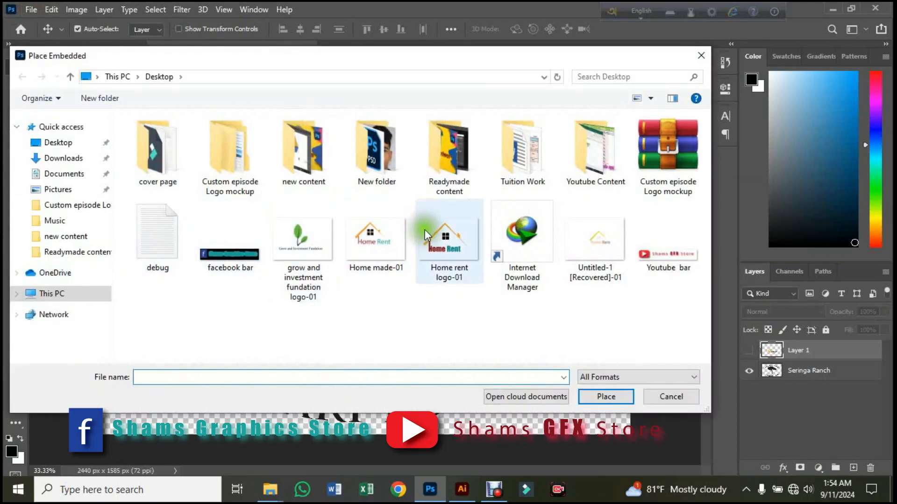
left_click(459, 270)
left_click(605, 393)
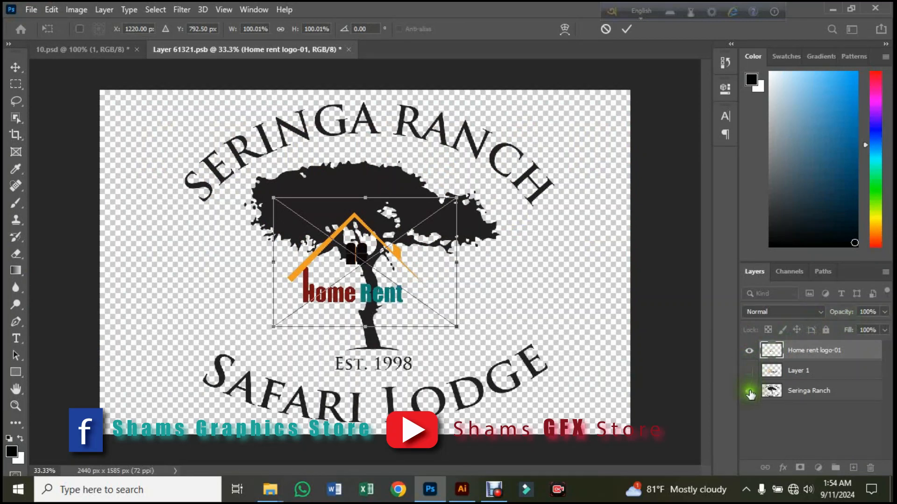
left_click(750, 392)
Step: Enlarge the placed Home Rent logo across most of the canvas, commit the transform and save the smart object document
key("ctrl+t")
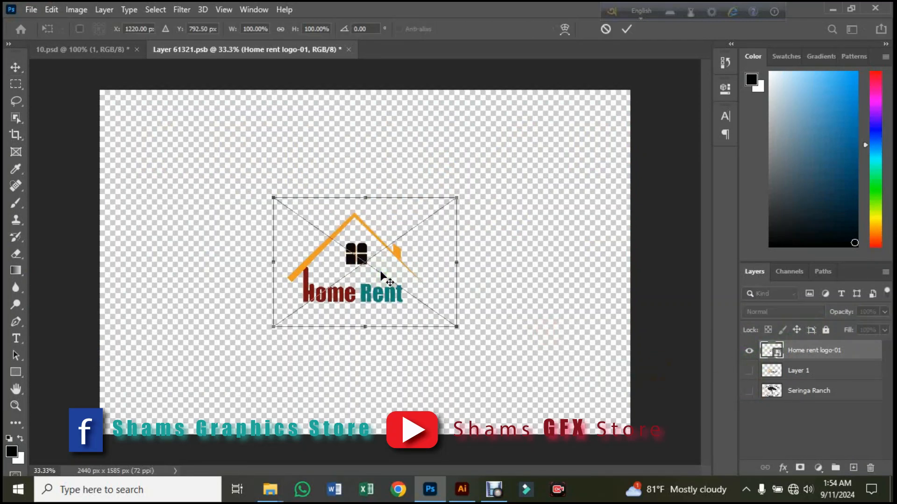
left_click_drag(458, 336, 542, 406)
key("Return")
key("ctrl+s")
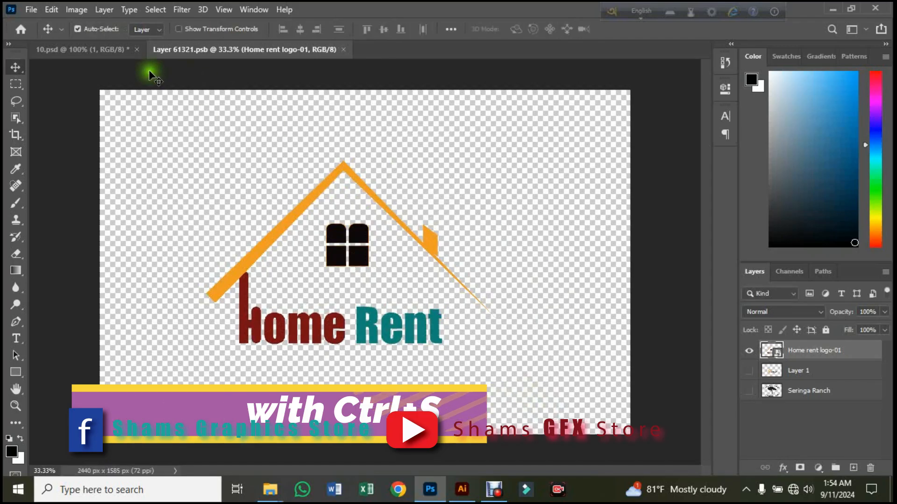
Step: Return to the 10.psd mockup and examine the Home Rent logo in it, ending at 100% view
left_click(108, 46)
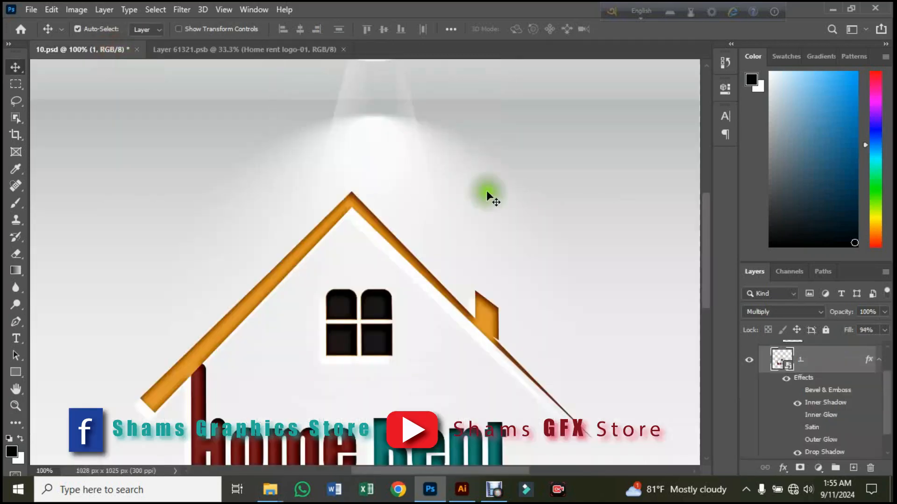
scroll(486, 222, "down", 2)
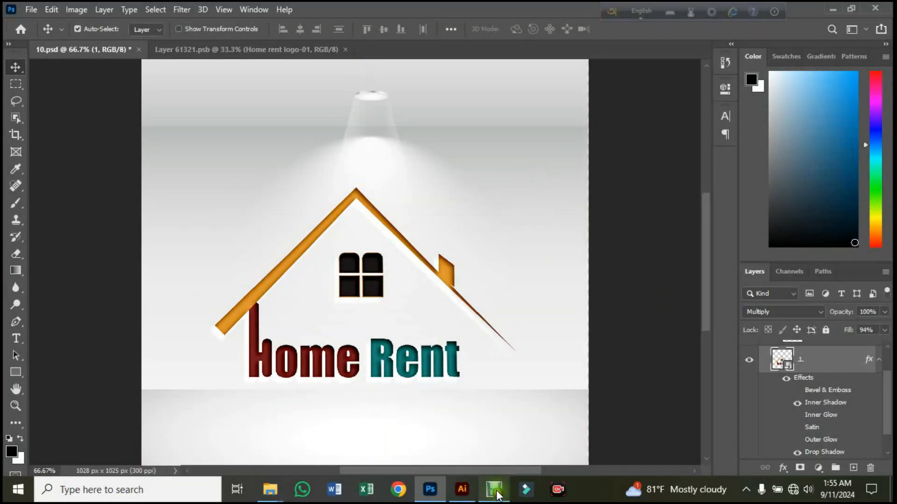
key("ctrl+1")
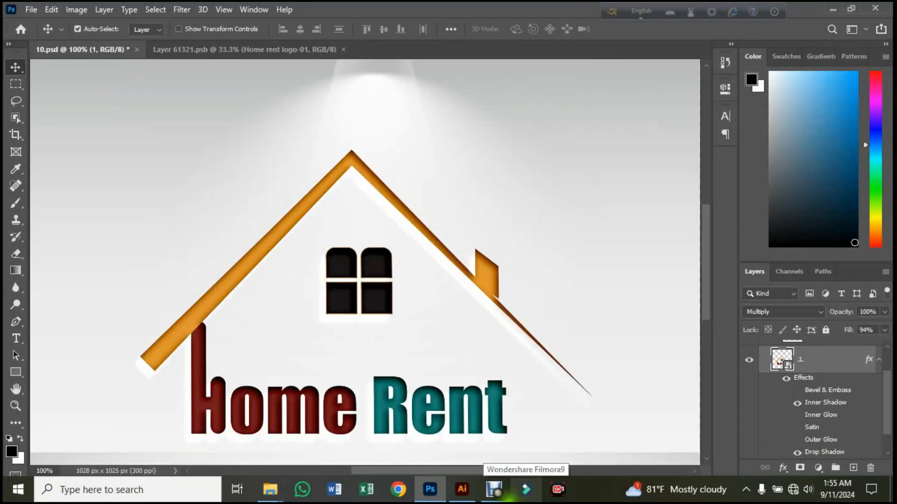